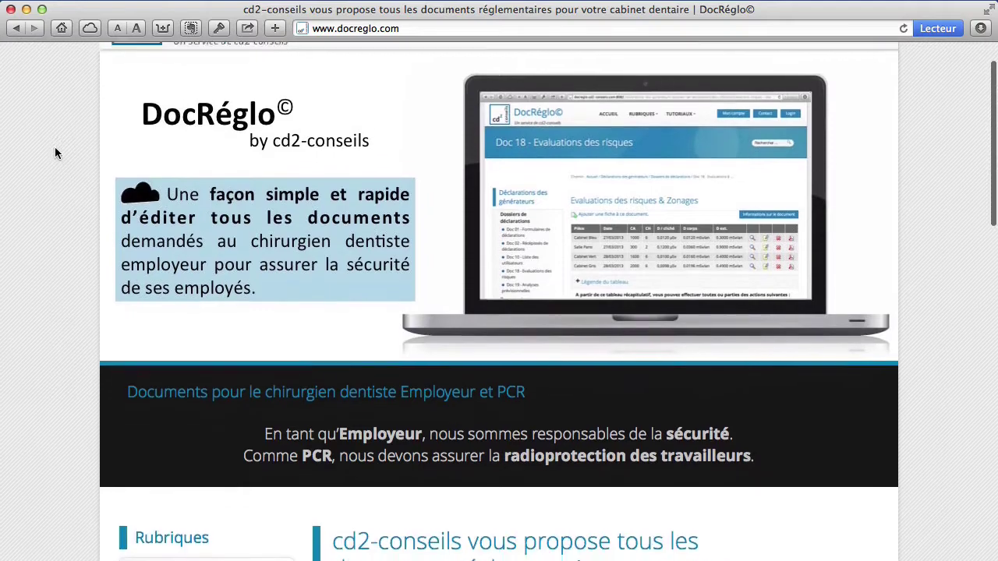
scroll(55, 152, "down", 15)
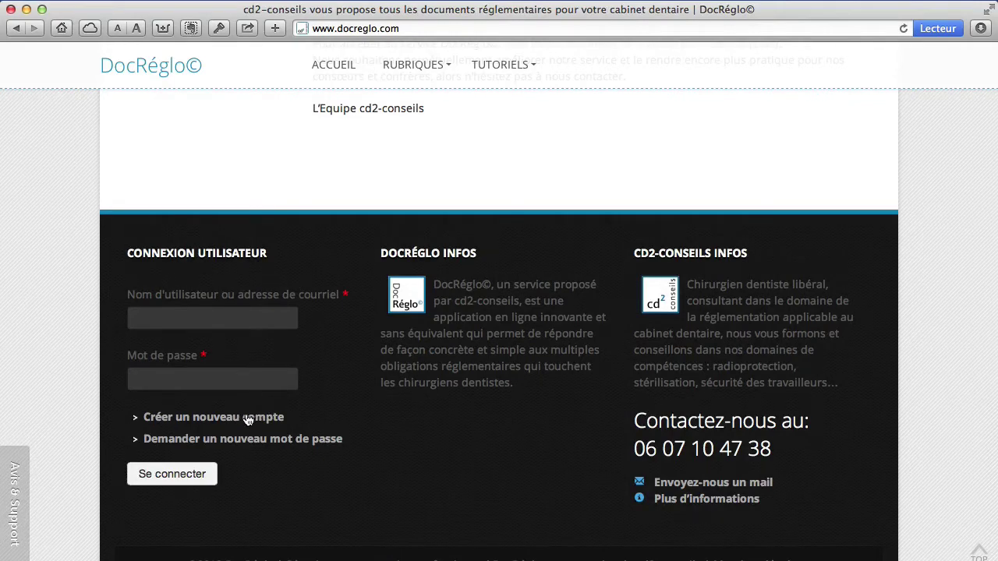
- Scroll the home page and follow the 'demander la création d'un compte' link
scroll(523, 167, "up", 2)
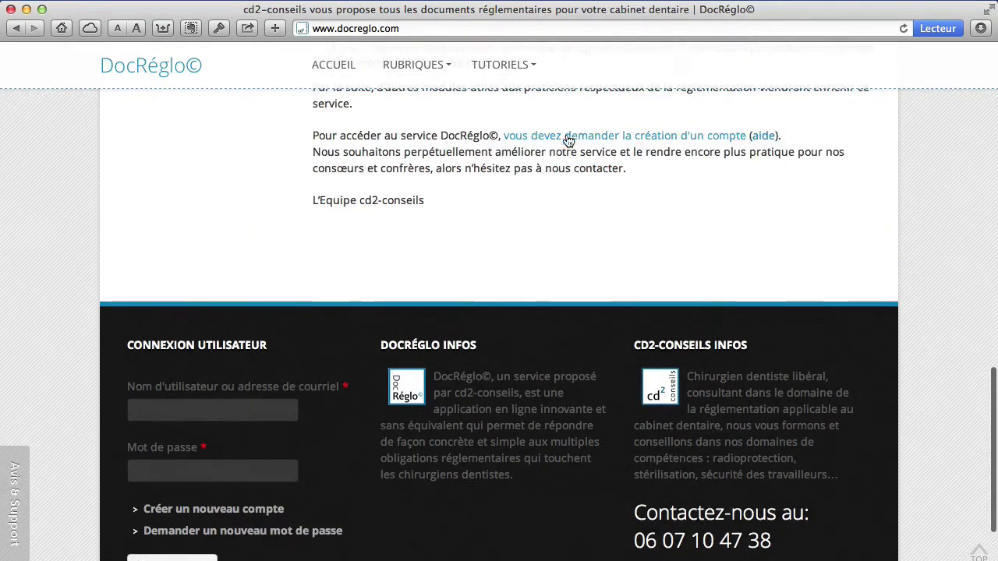
left_click(565, 141)
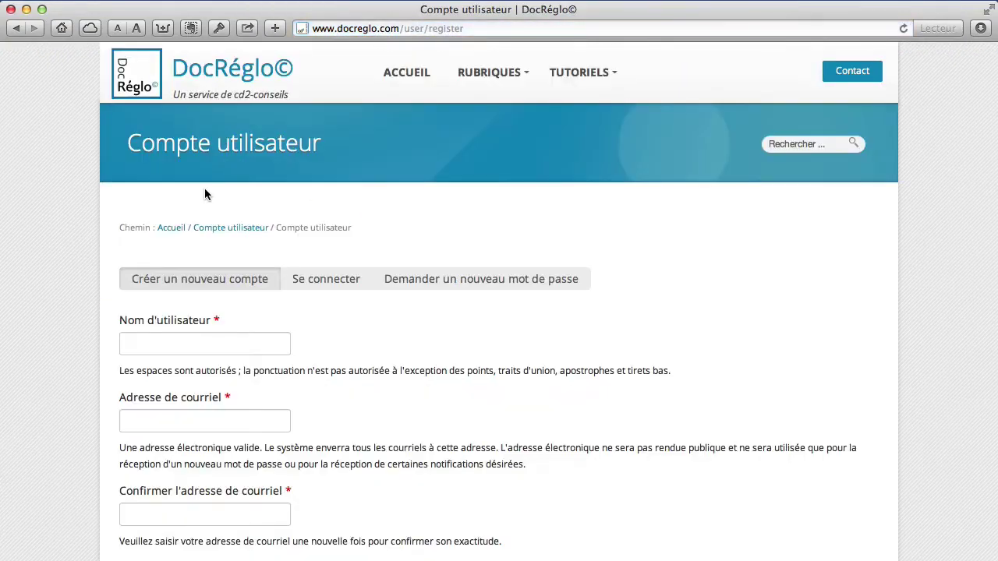
- Enter the practitioner's name as username and the e-mail address twice
left_click(197, 344)
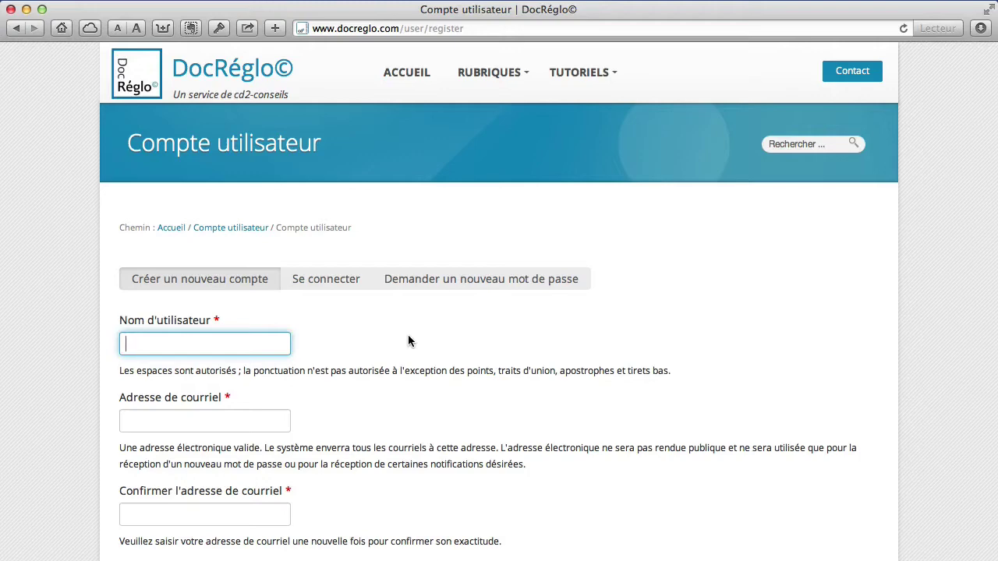
scroll(85, 349, "down", 5)
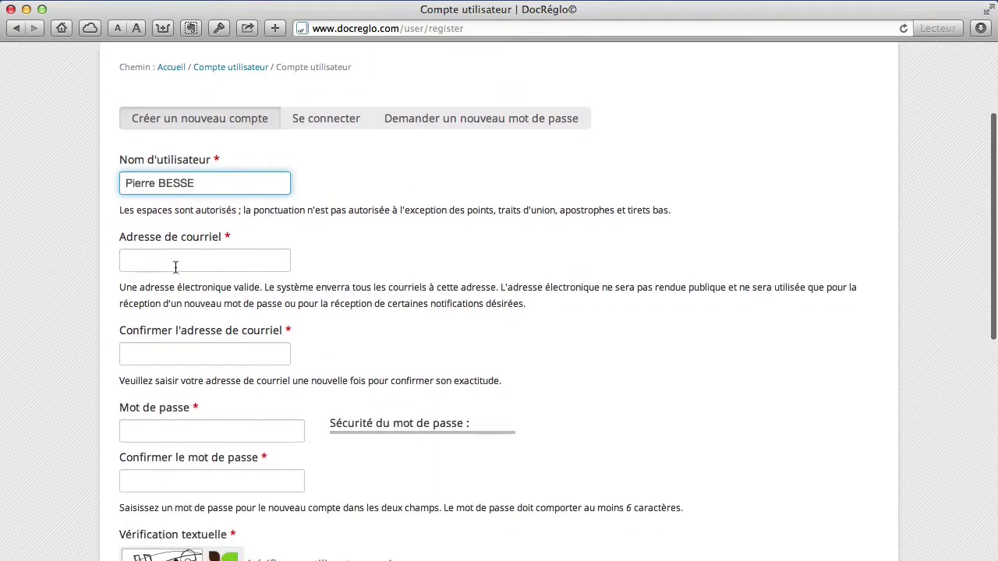
left_click(176, 266)
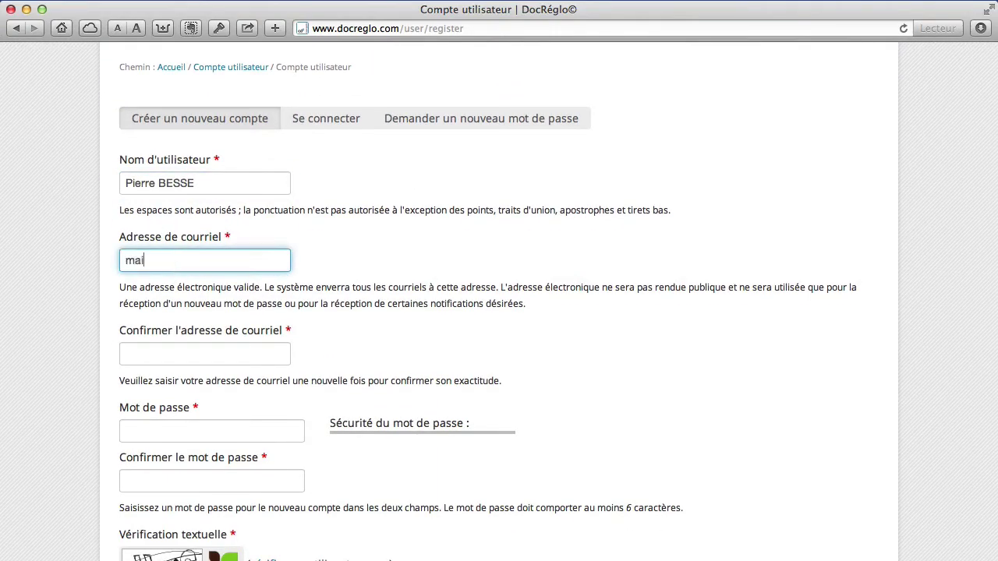
left_click(162, 353)
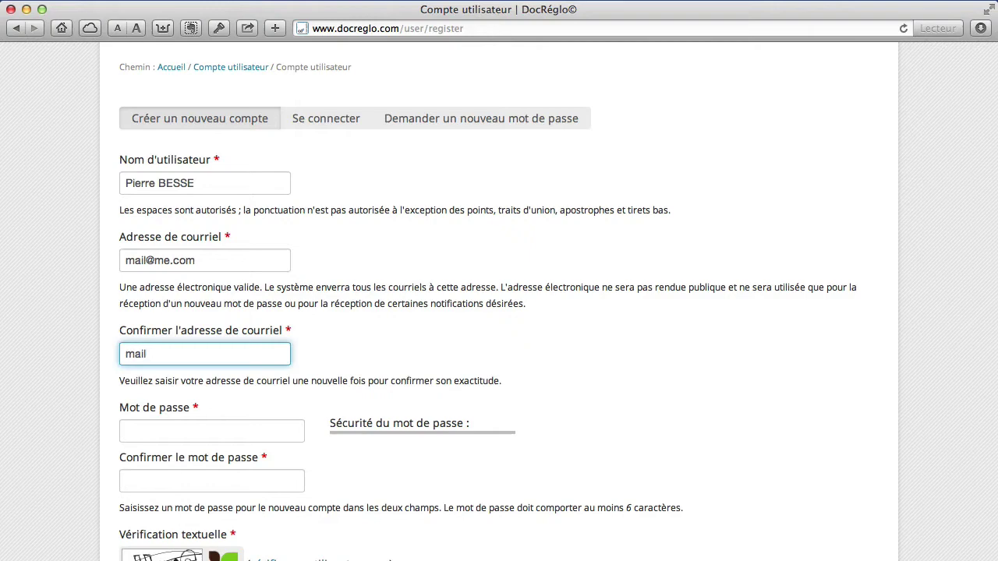
- Enter and confirm a six-character account password
scroll(290, 373, "down", 3)
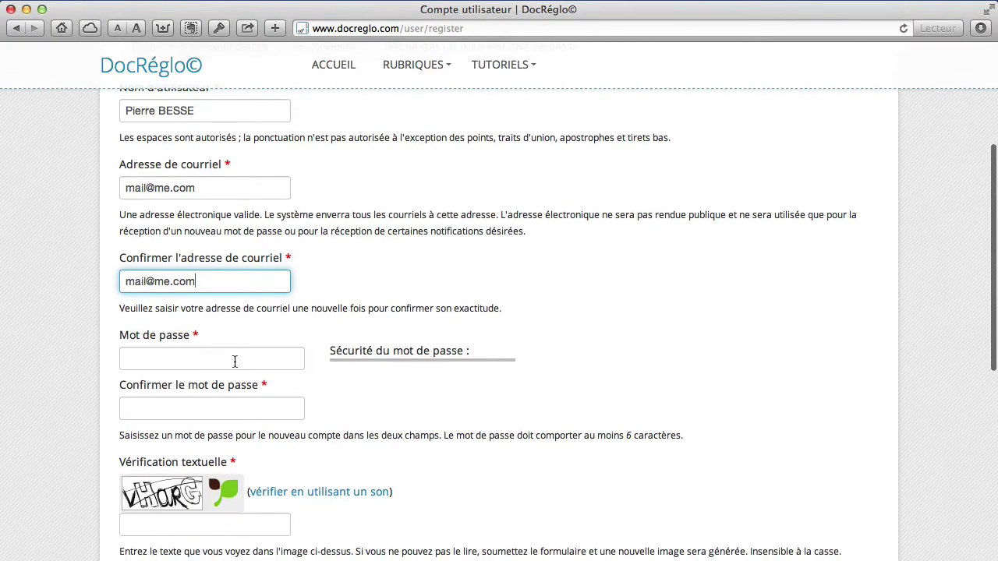
left_click(224, 354)
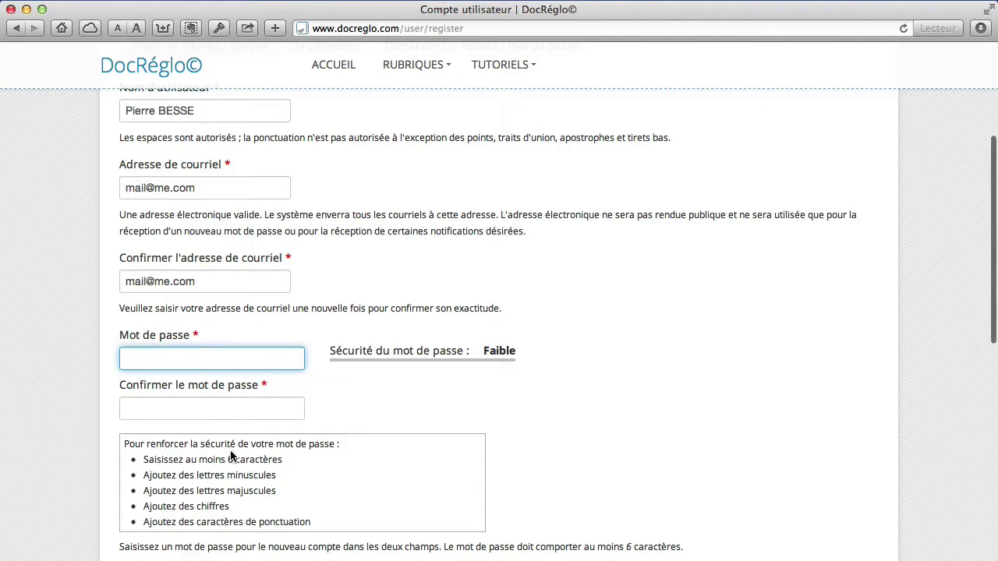
type("••••••")
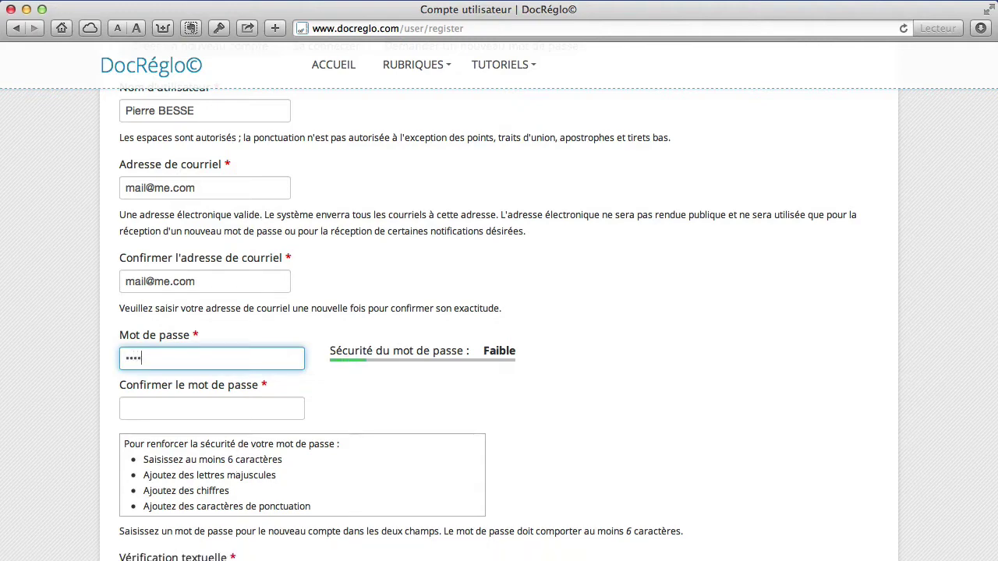
left_click(215, 403)
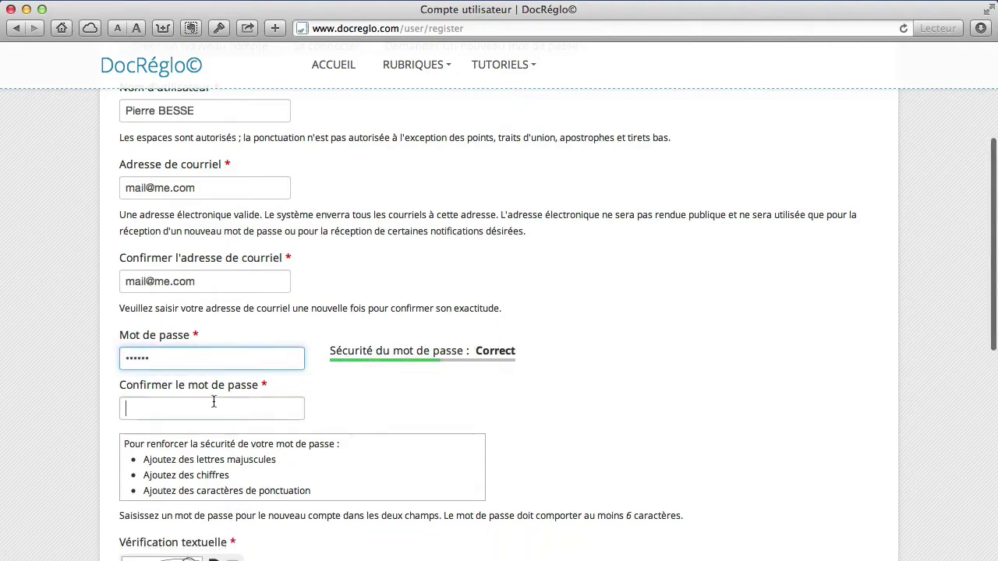
type("••••••")
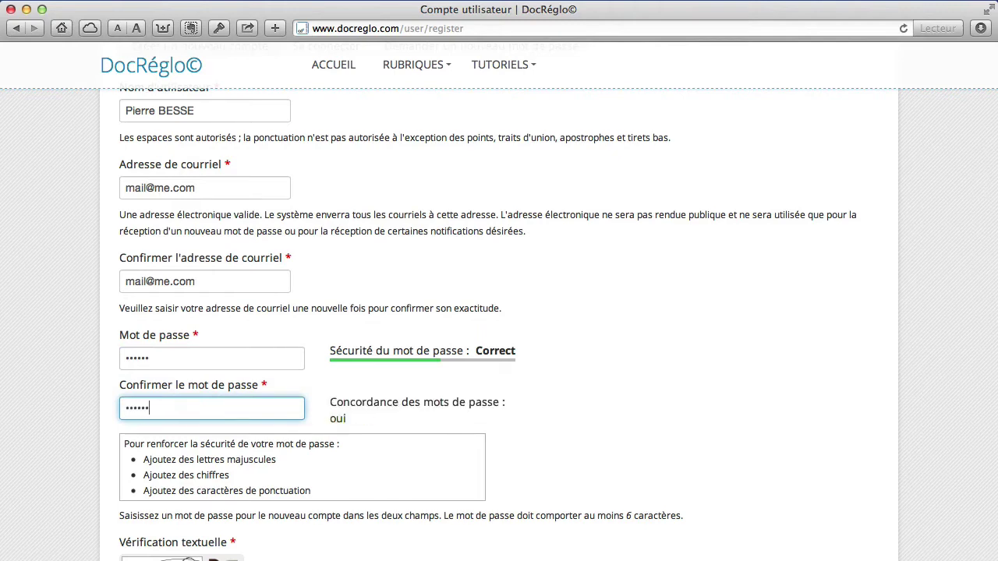
scroll(81, 401, "down", 4)
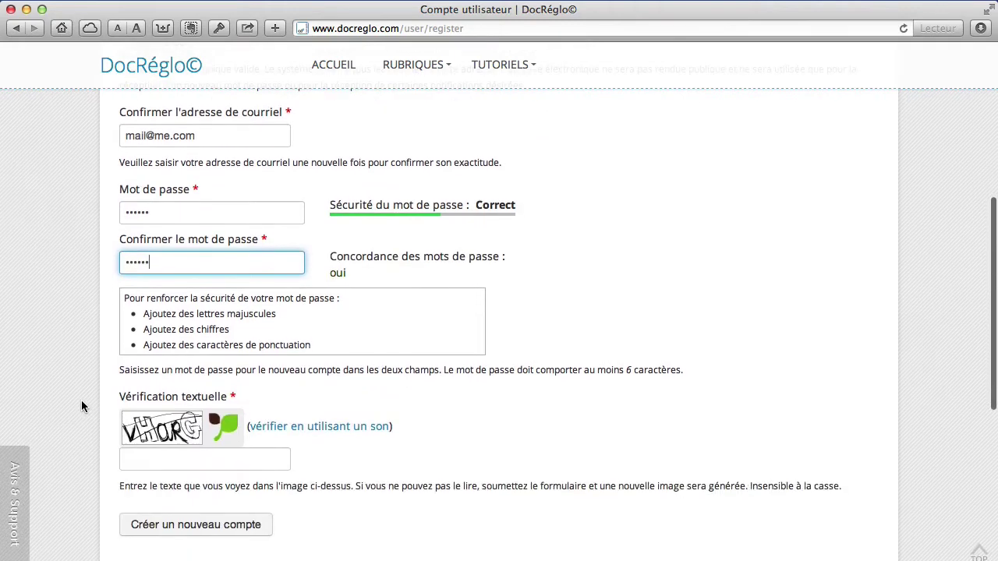
- Enter the captcha answer in Vérification textuelle and submit with 'Créer un nouveau compte'
left_click(189, 462)
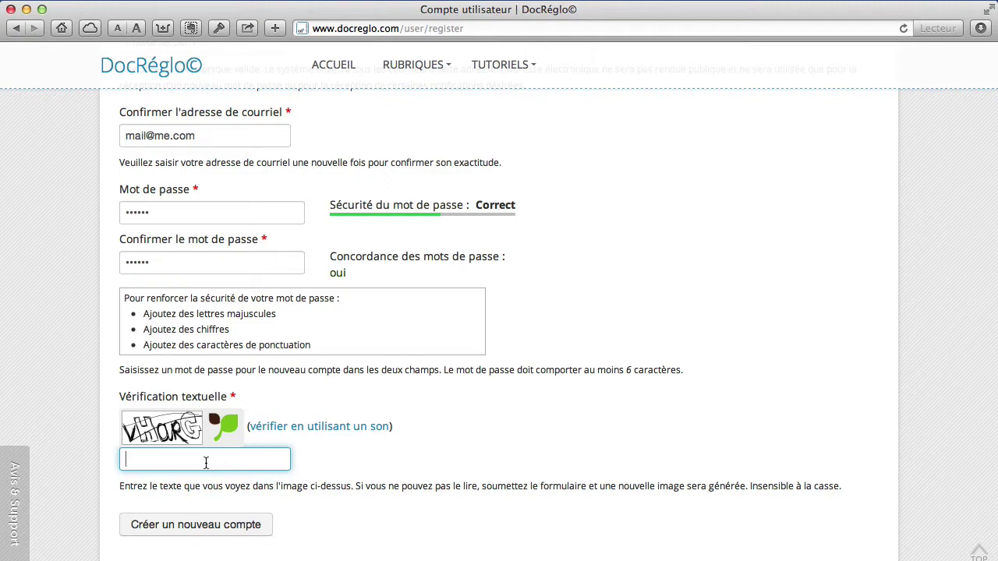
type("vhar")
type("g")
scroll(319, 463, "up", 1)
scroll(321, 462, "down", 3)
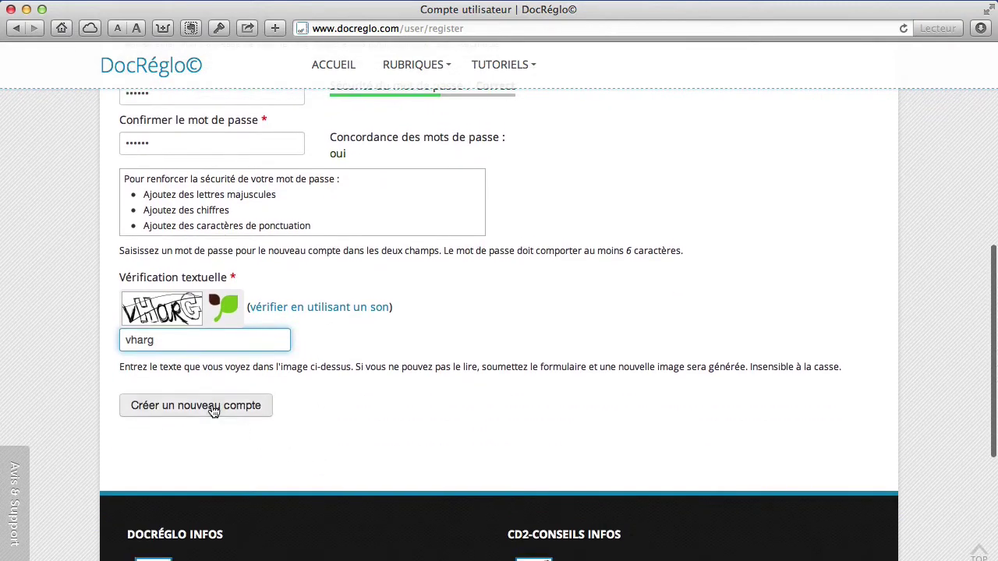
left_click(213, 409)
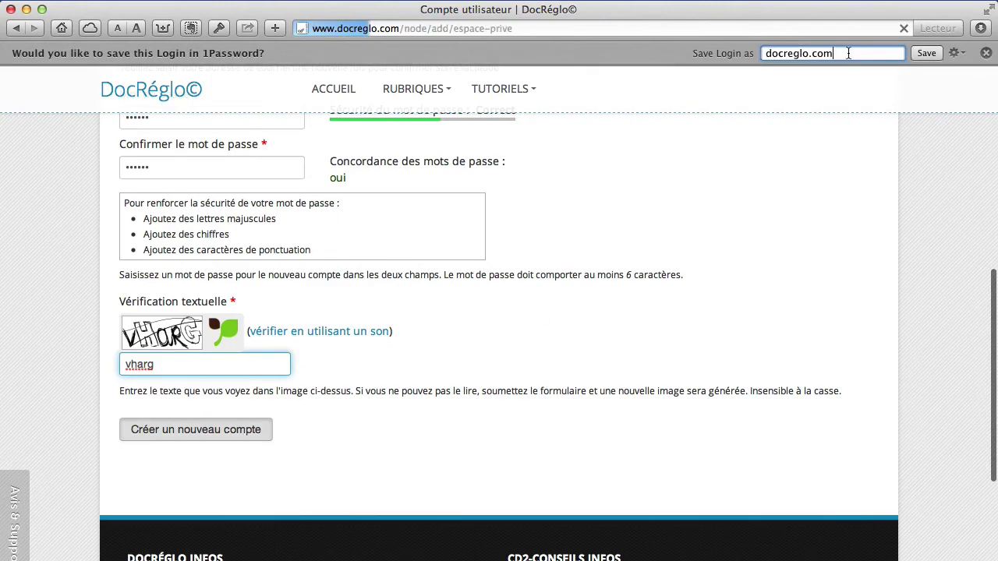
- Save the new login in 1Password under the practitioner's first name
type("Pierre")
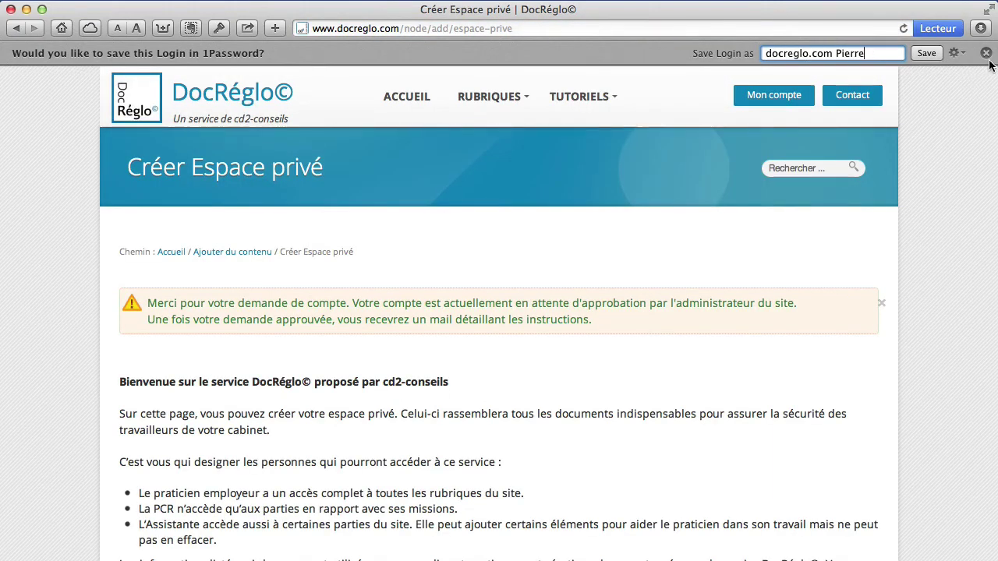
left_click(926, 53)
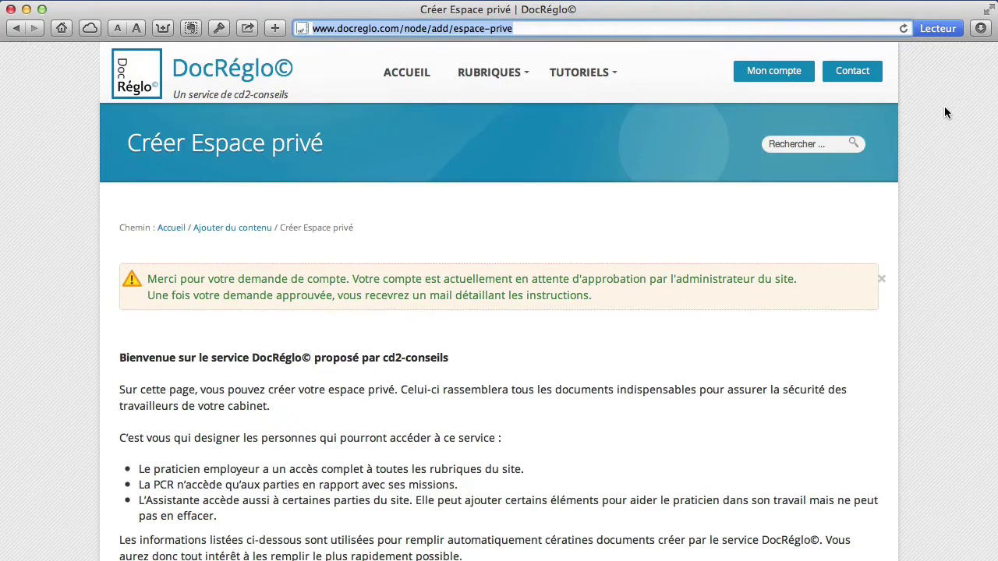
scroll(944, 108, "down", 10)
scroll(944, 107, "up", 10)
- Scroll through the Créer Espace privé page down to the empty cabinet form
scroll(460, 291, "down", 3)
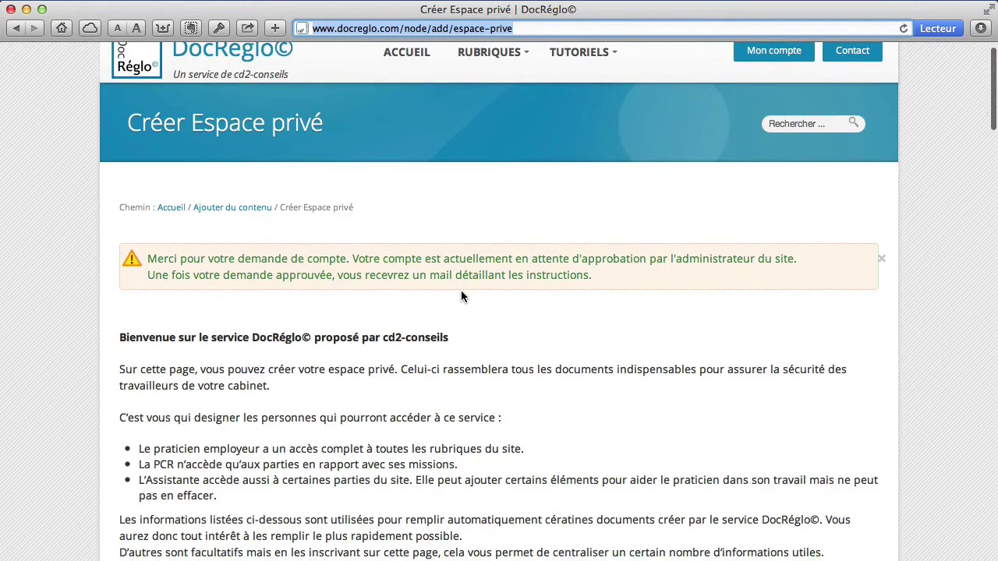
scroll(461, 296, "down", 10)
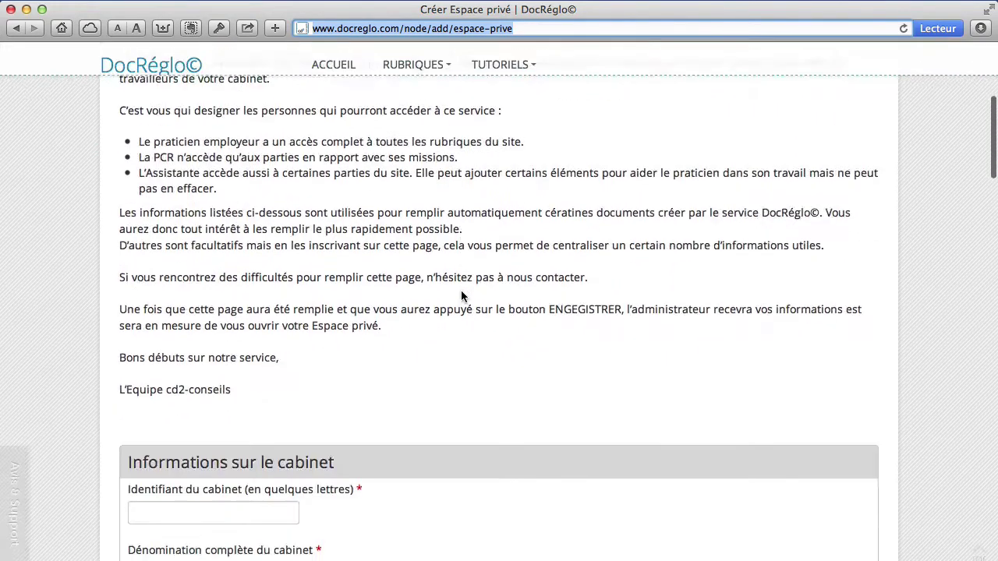
scroll(460, 296, "down", 5)
scroll(461, 297, "up", 15)
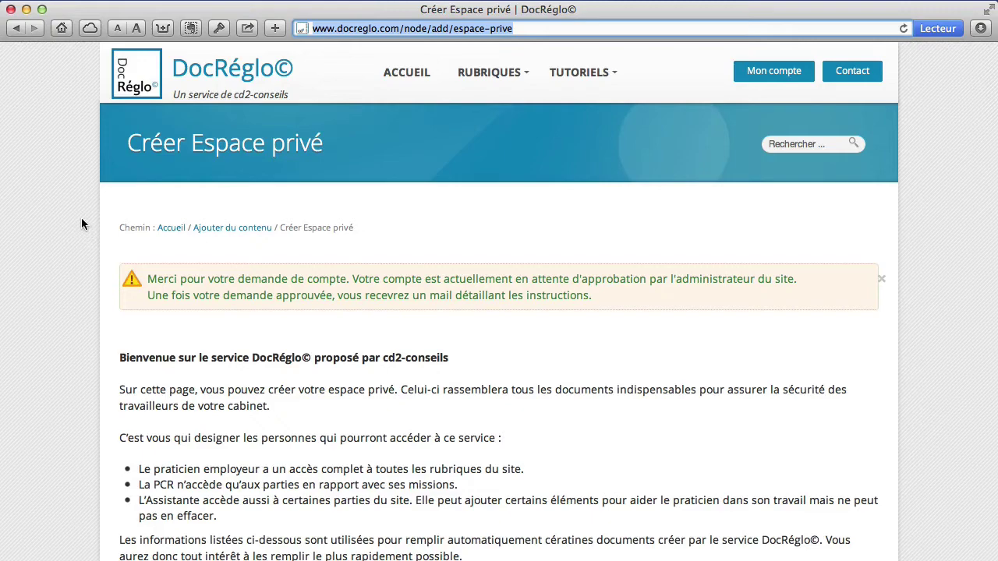
scroll(82, 224, "down", 1)
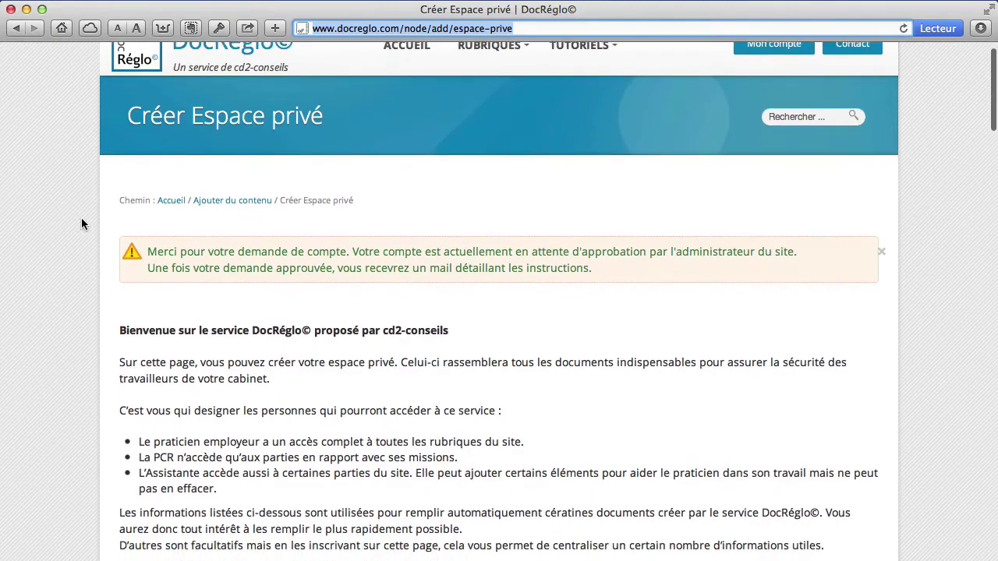
scroll(82, 223, "down", 1)
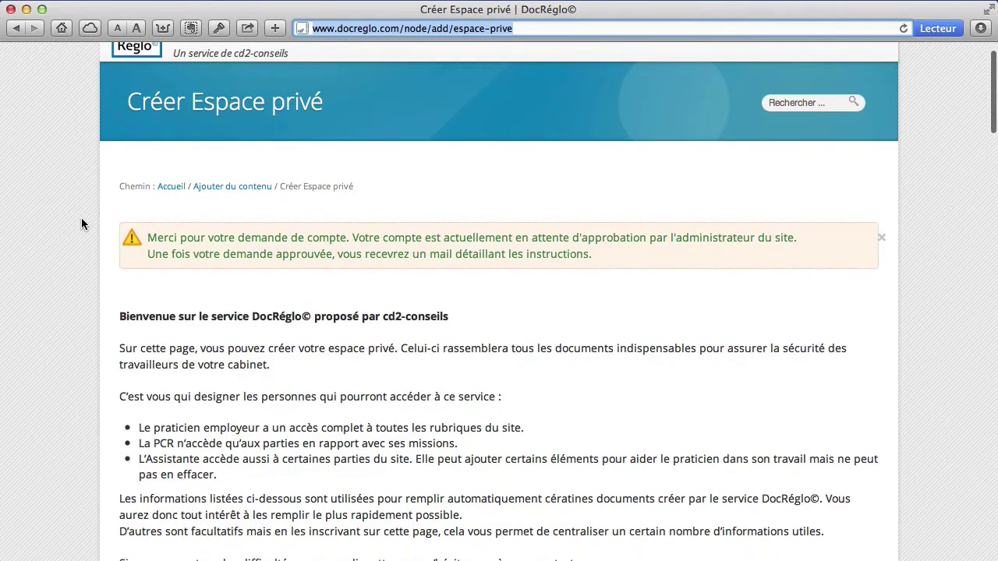
scroll(82, 224, "down", 1)
scroll(81, 223, "down", 5)
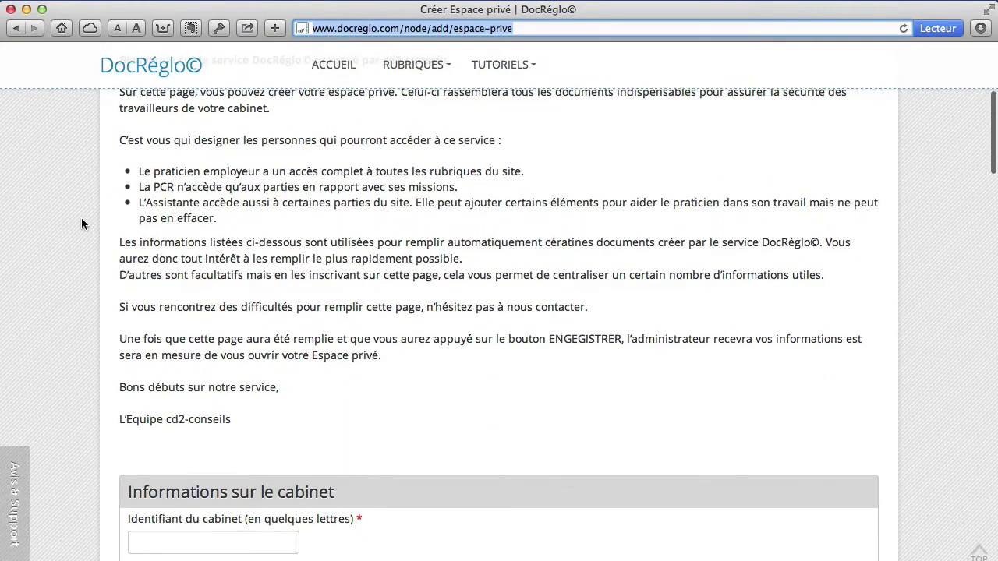
scroll(82, 223, "down", 9)
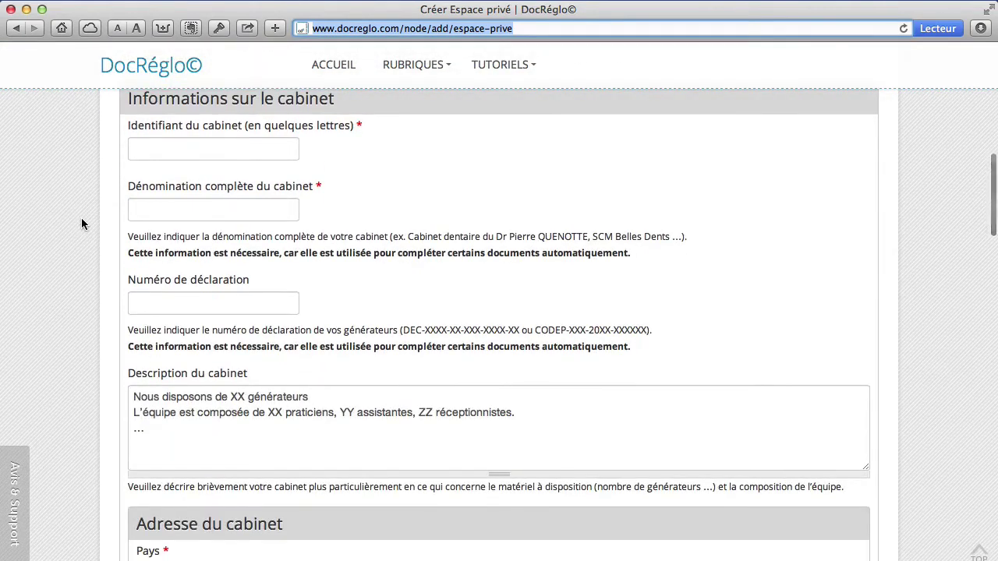
- Enter Cab DEMO as identifier and paste SCM des Molaires into Dénomination
left_click(216, 149)
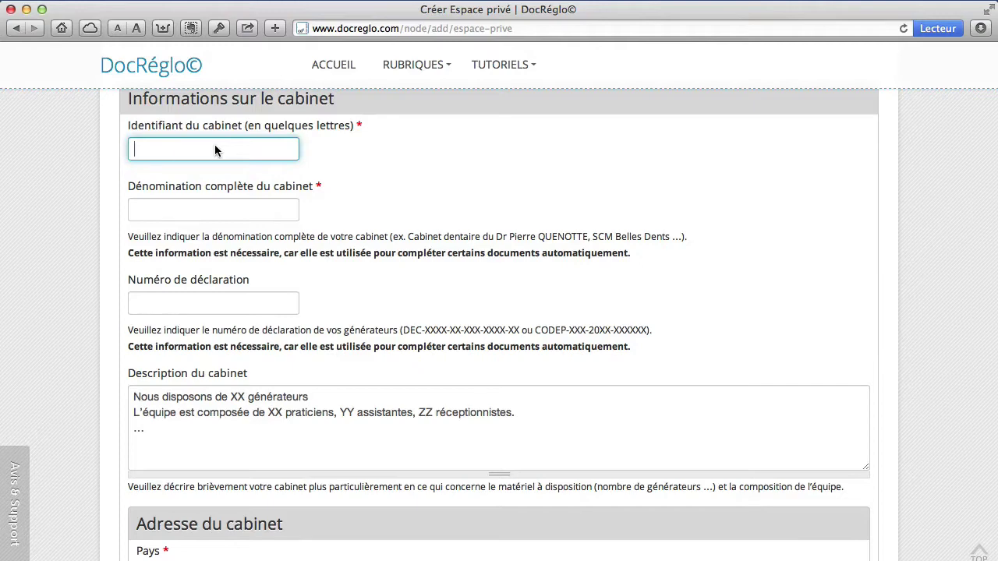
type("Cab DEMO")
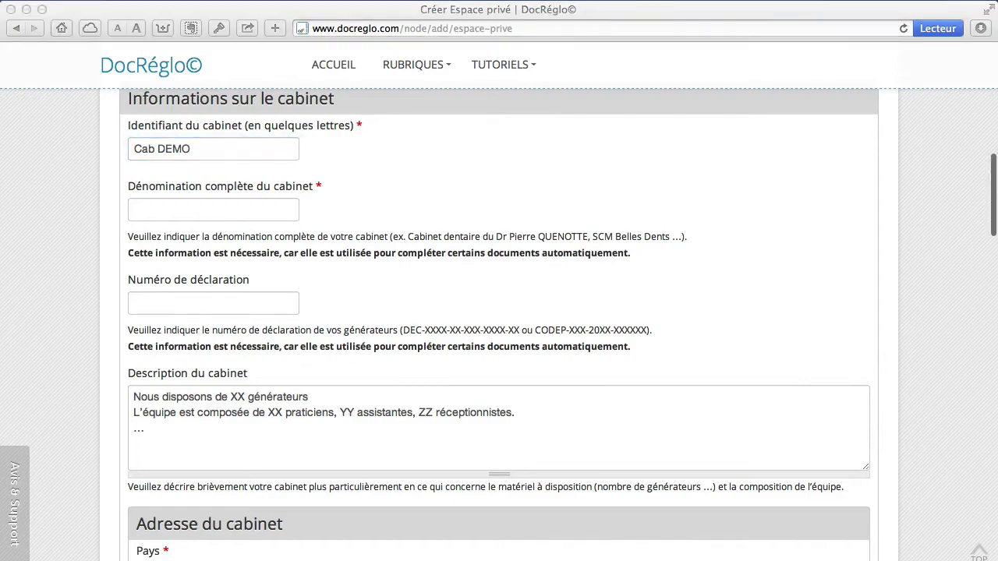
key("super+Tab")
left_click(235, 209)
type("SCM des Molaires")
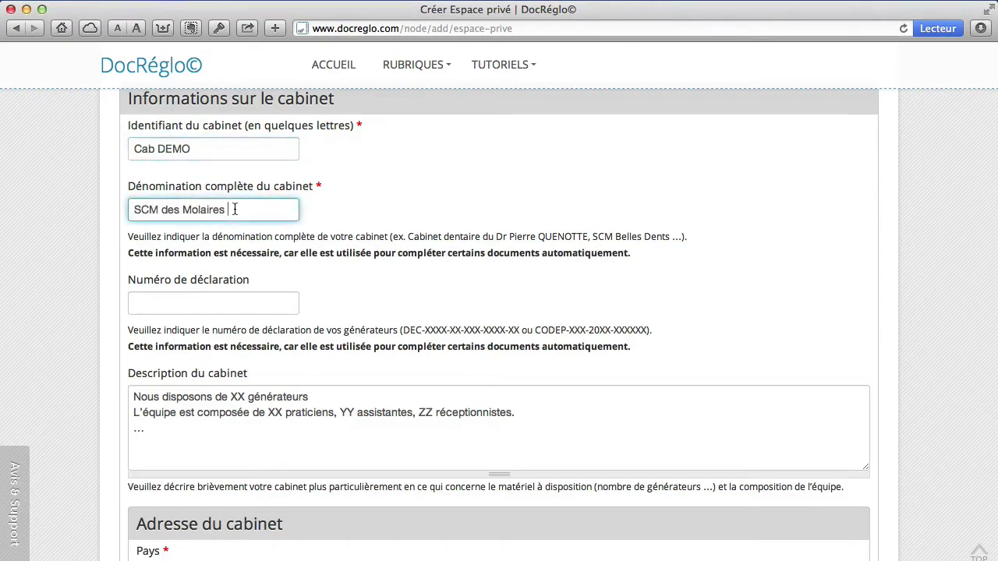
- Paste the declaration number into Numéro de déclaration
key("super+Tab")
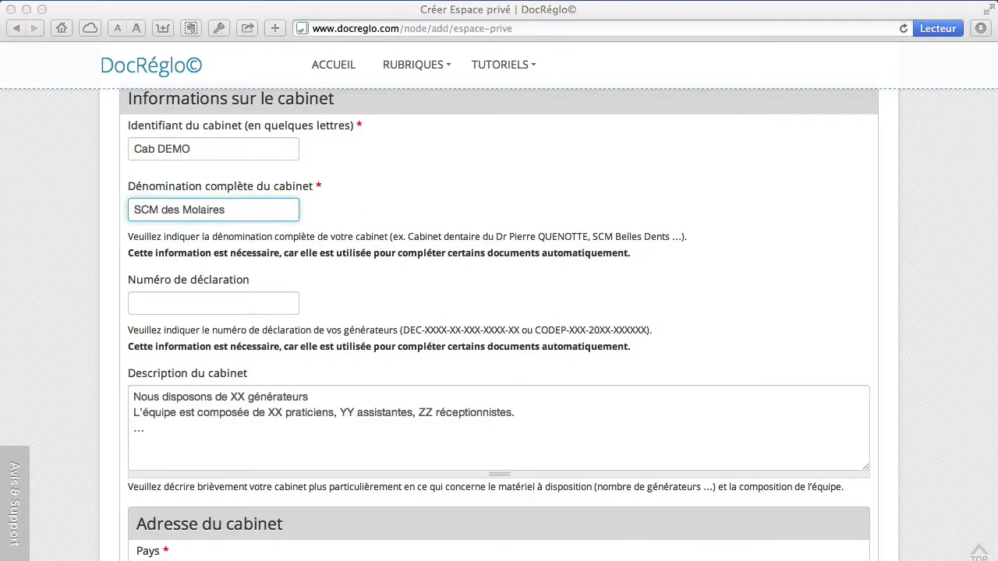
key("super+Tab")
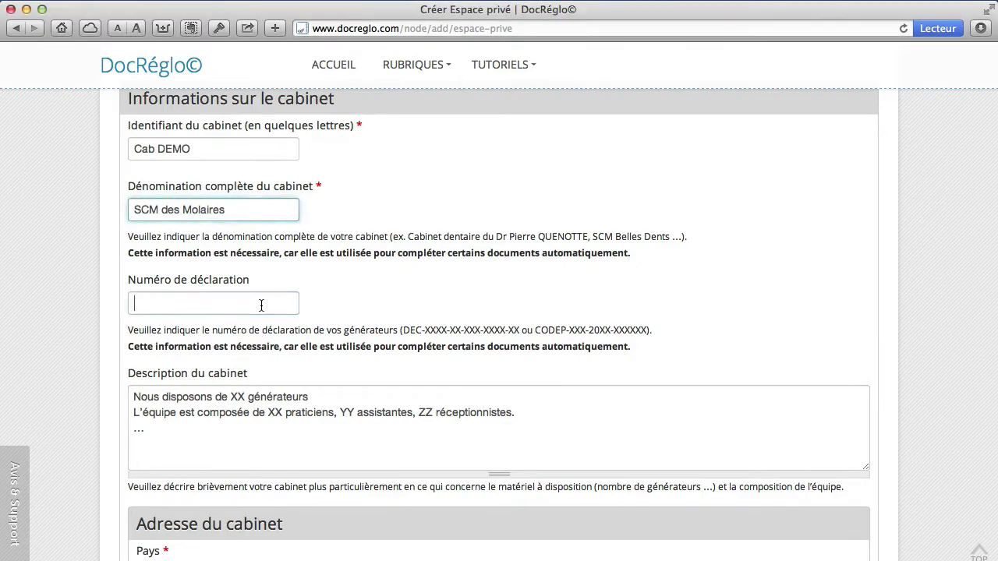
left_click(262, 304)
type("DEC-GX-2010-XXX")
scroll(39, 337, "down", 3)
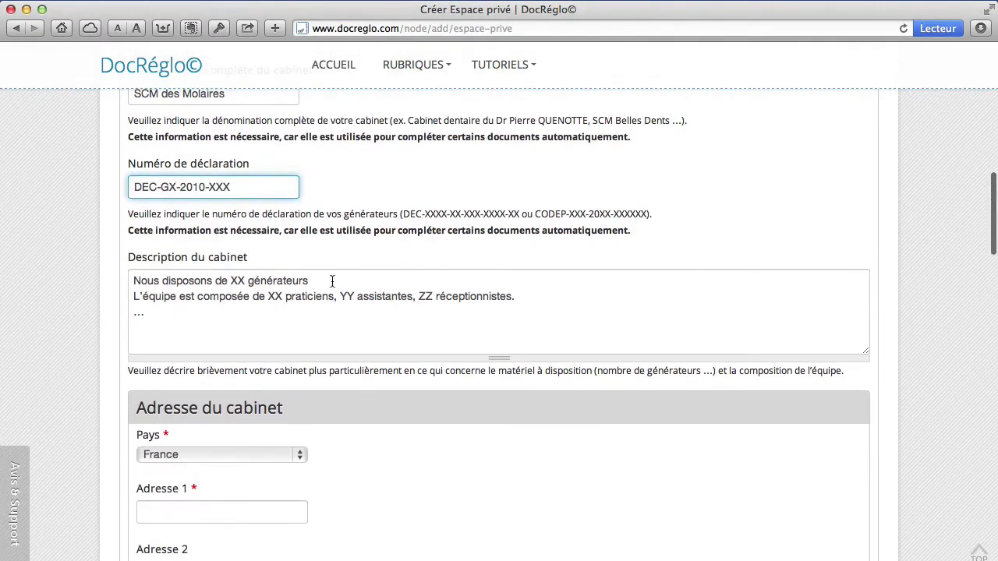
- Edit the description to 3 générateurs, 2 praticiens, 2 assistantes, deleting the receptionists clause
left_click(329, 281)
left_click(247, 281)
key("BackSpace")
key("BackSpace")
key("BackSpace")
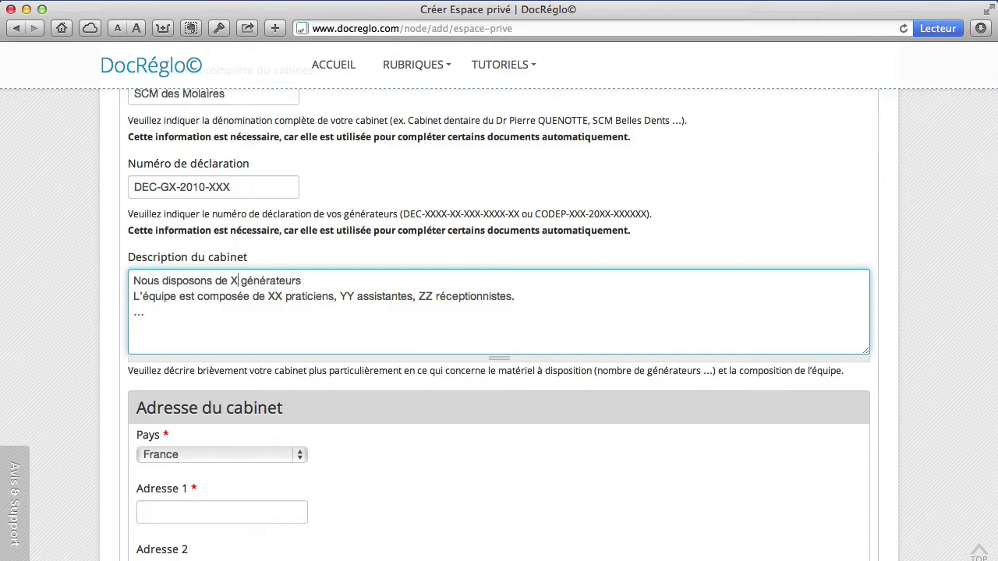
type("3")
left_click(279, 296)
key("BackSpace")
key("BackSpace")
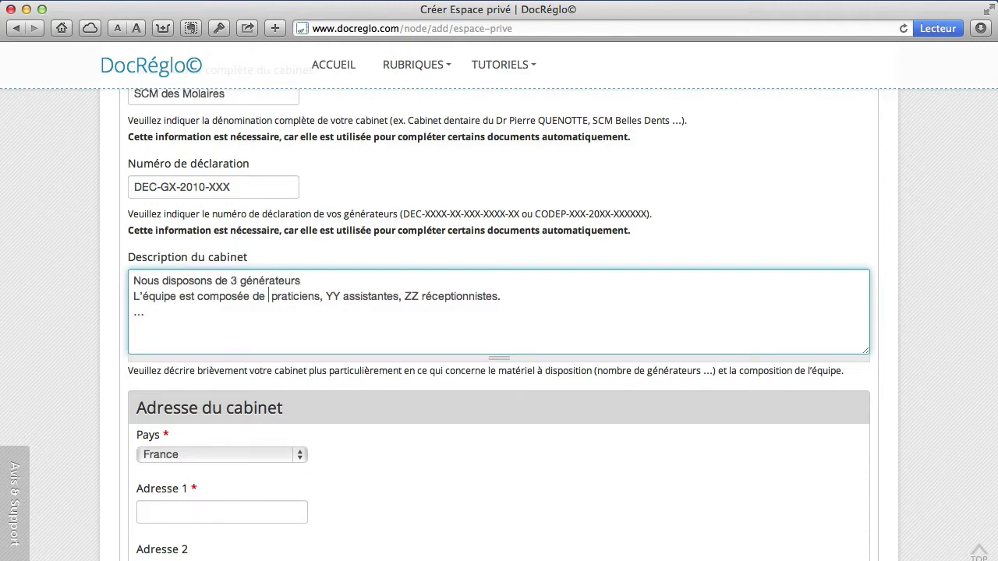
type("2")
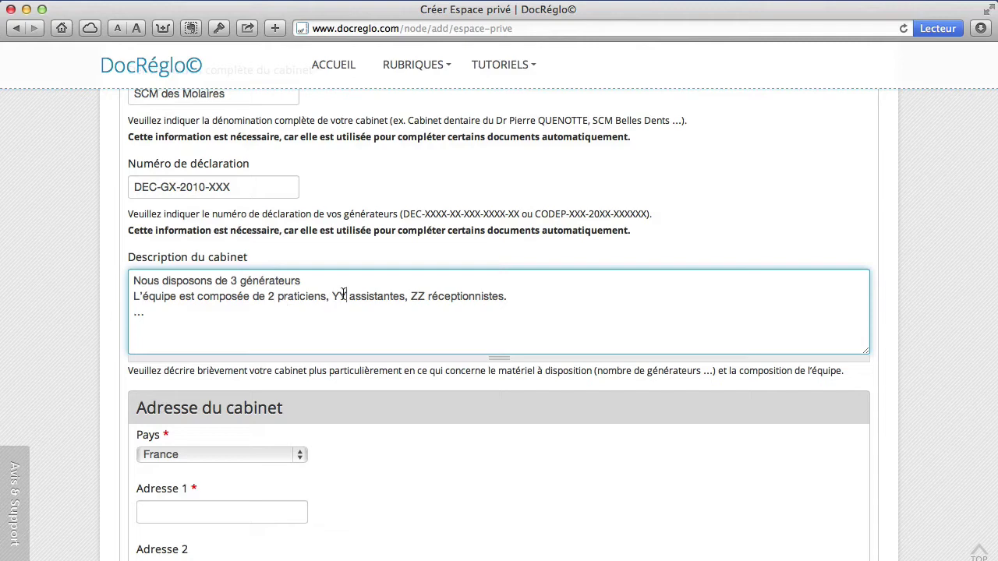
left_click(345, 297)
key("BackSpace")
key("BackSpace")
type("2")
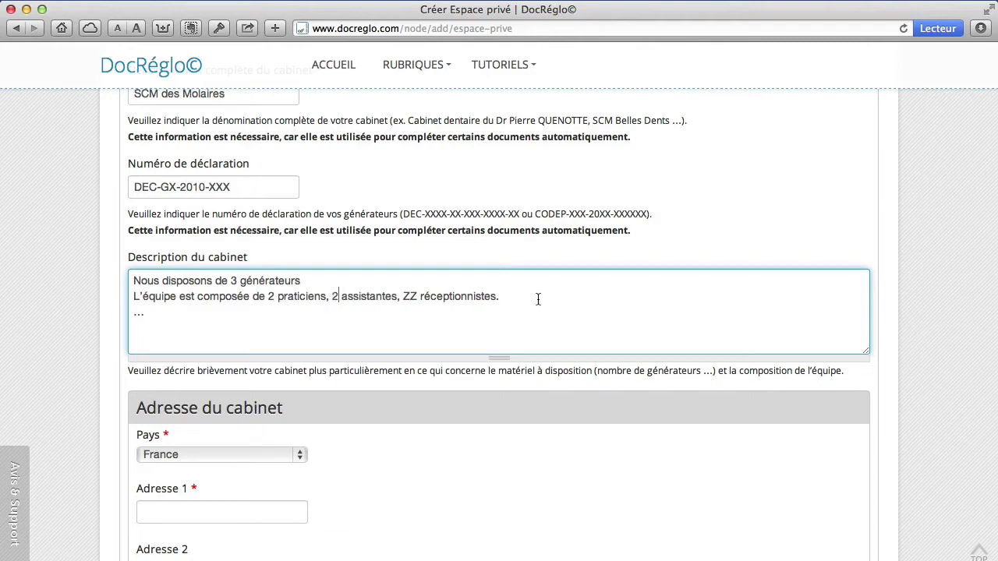
left_click_drag(513, 296, 409, 296)
key("BackSpace")
key("BackSpace")
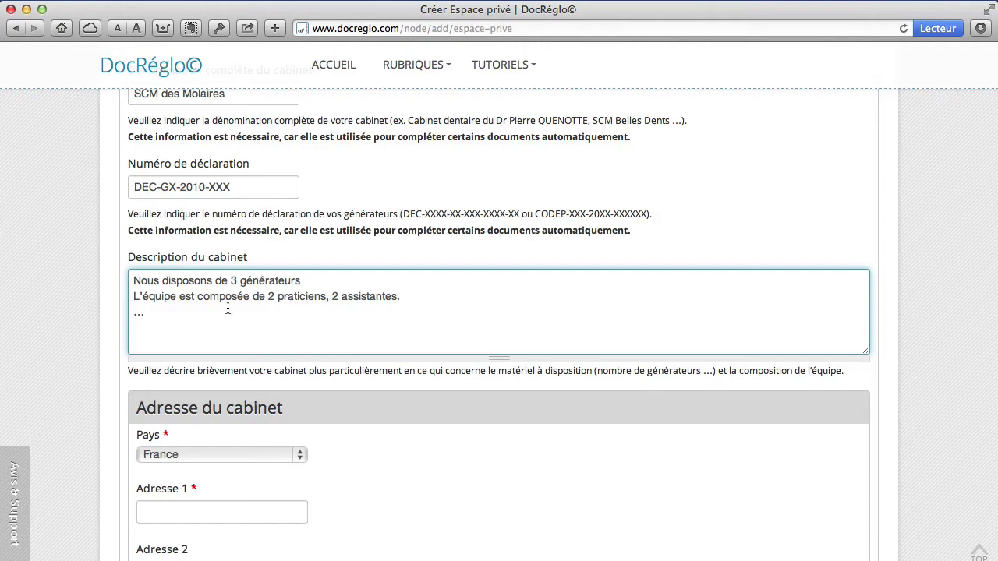
scroll(84, 304, "down", 5)
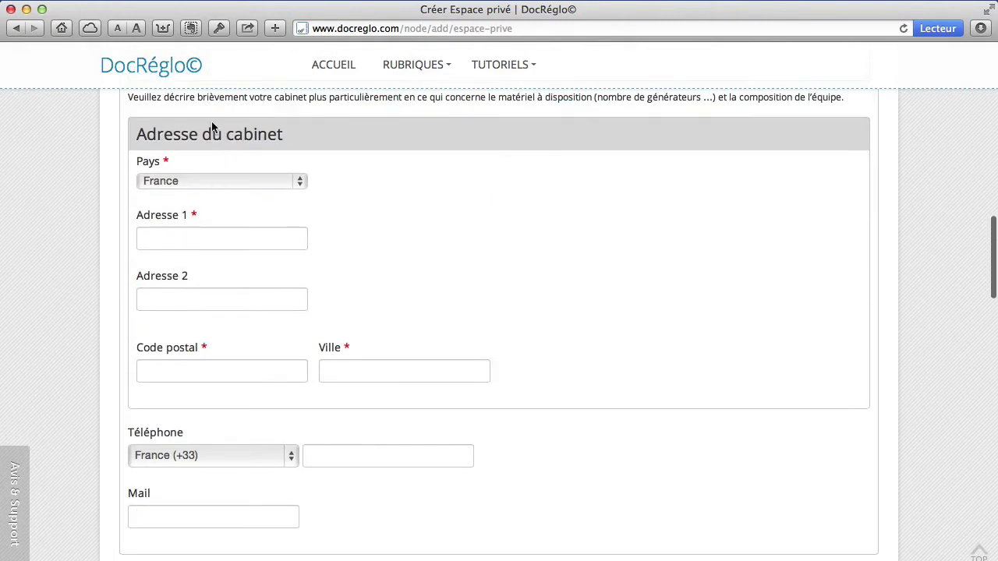
- Fill in the practice's street address, postal code and city
left_click(223, 234)
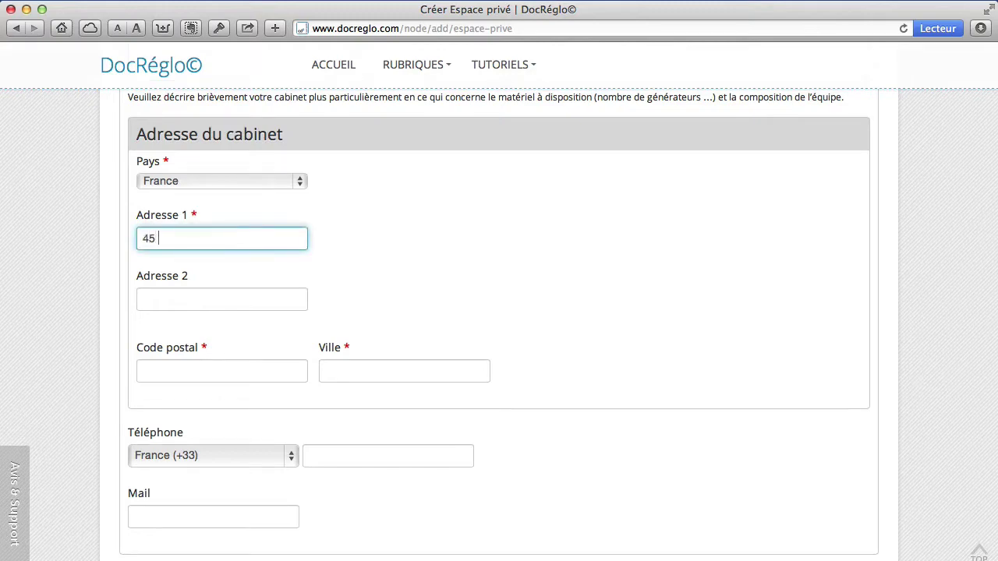
left_click(220, 370)
type("59000")
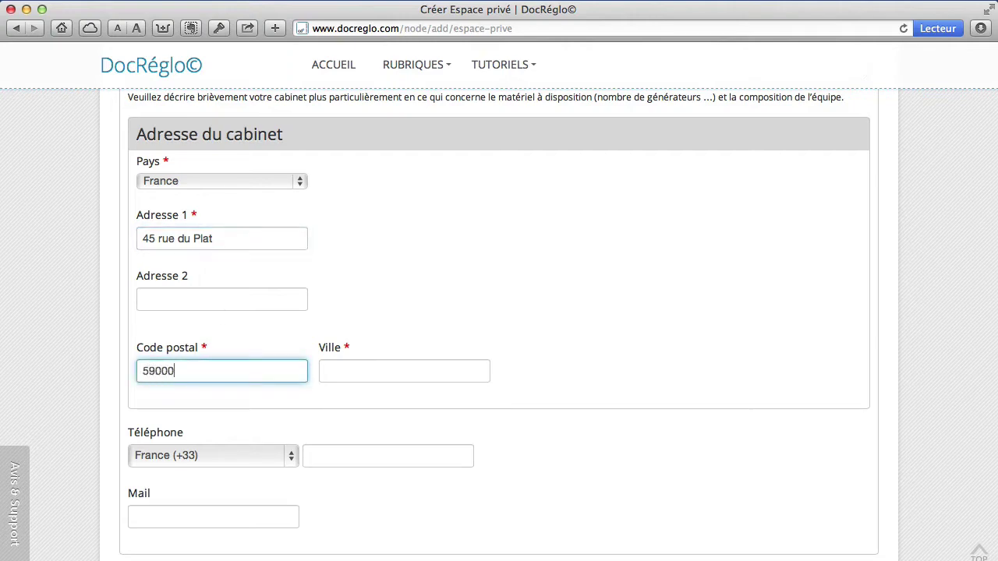
left_click(369, 369)
type("LILLE")
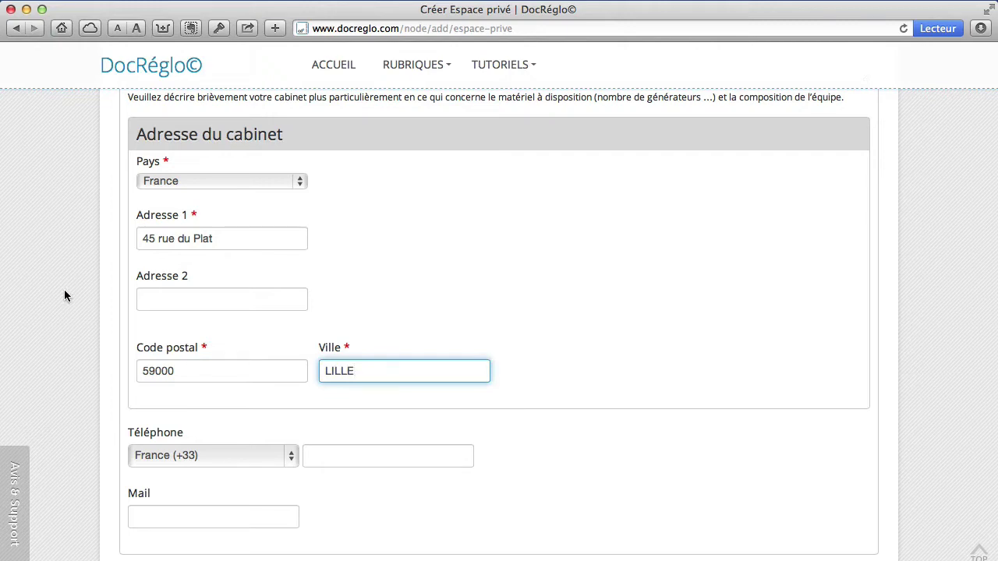
- Scroll to Informations sur le praticien and choose Dr as the Titre
scroll(65, 293, "down", 3)
scroll(50, 250, "down", 2)
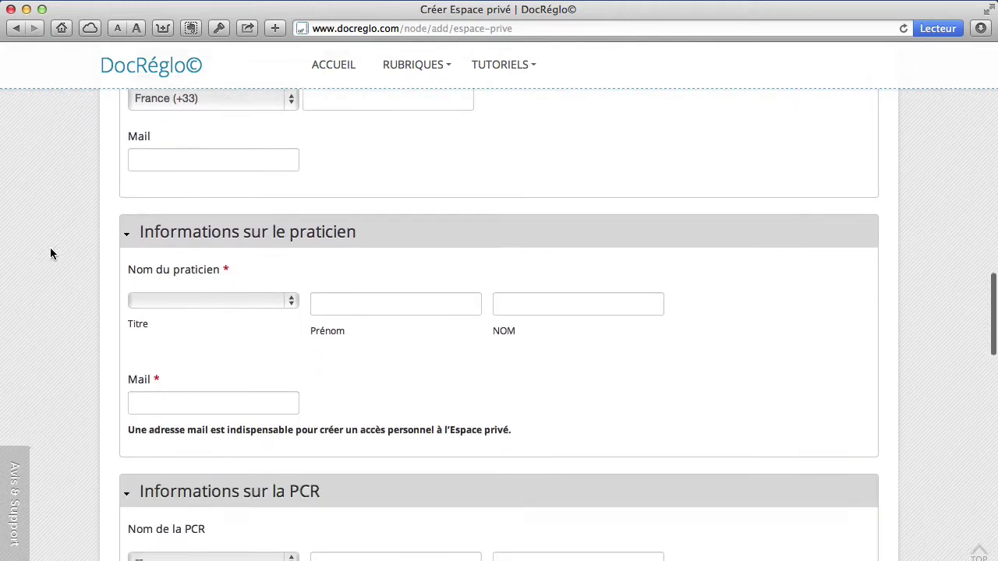
scroll(50, 253, "down", 2)
left_click(240, 208)
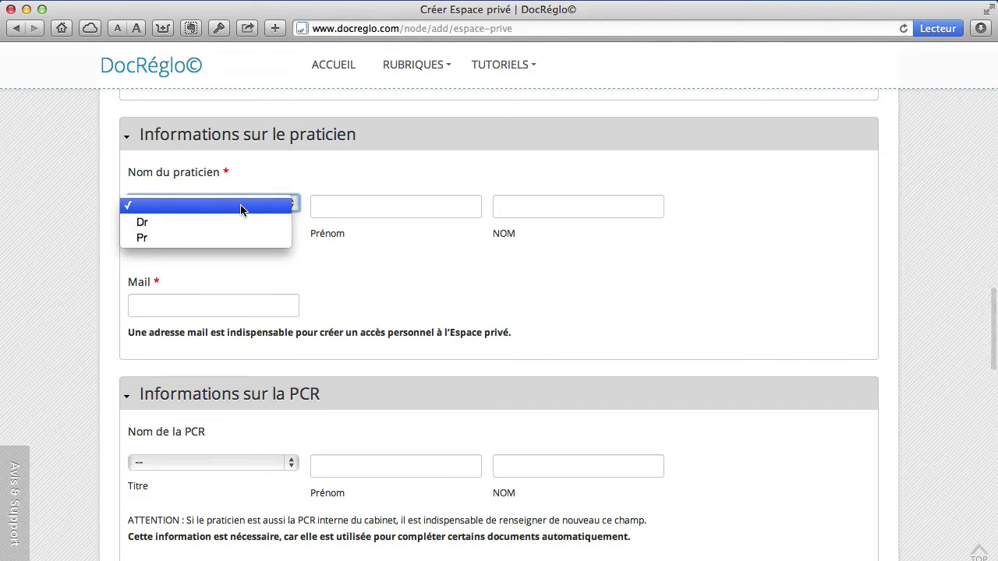
left_click(300, 222)
left_click(352, 210)
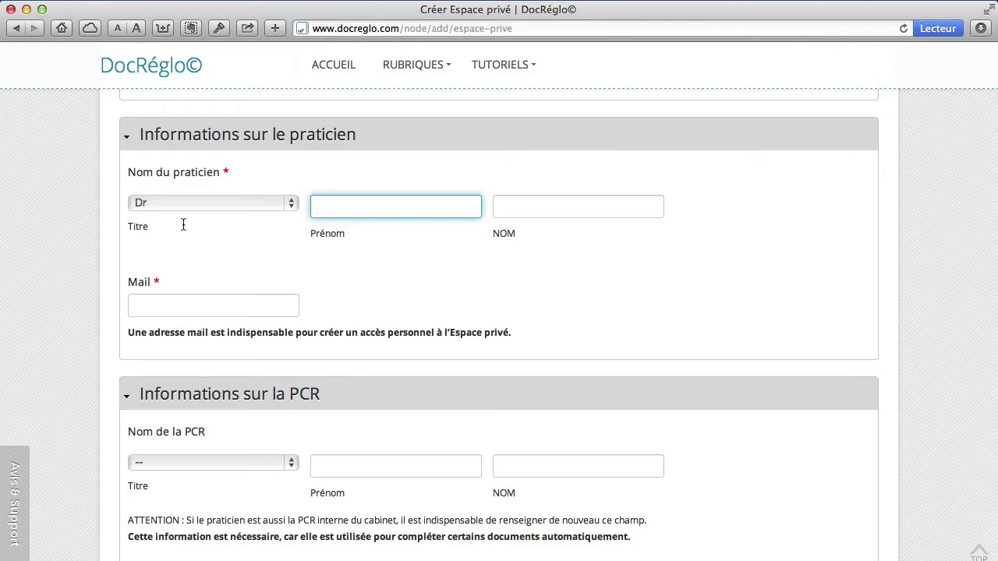
scroll(55, 224, "up", 2)
scroll(64, 224, "up", 10)
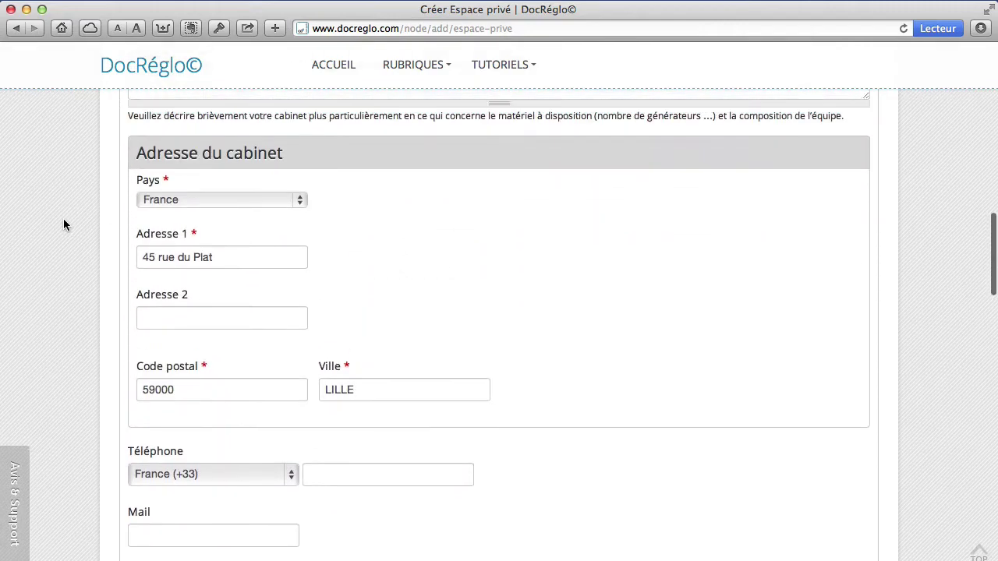
scroll(64, 225, "up", 3)
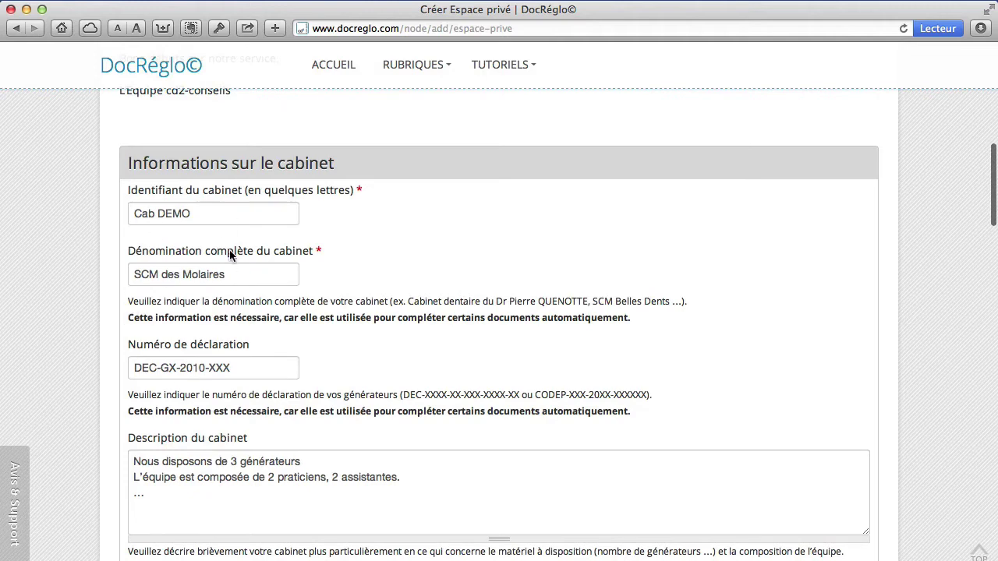
scroll(77, 277, "down", 3)
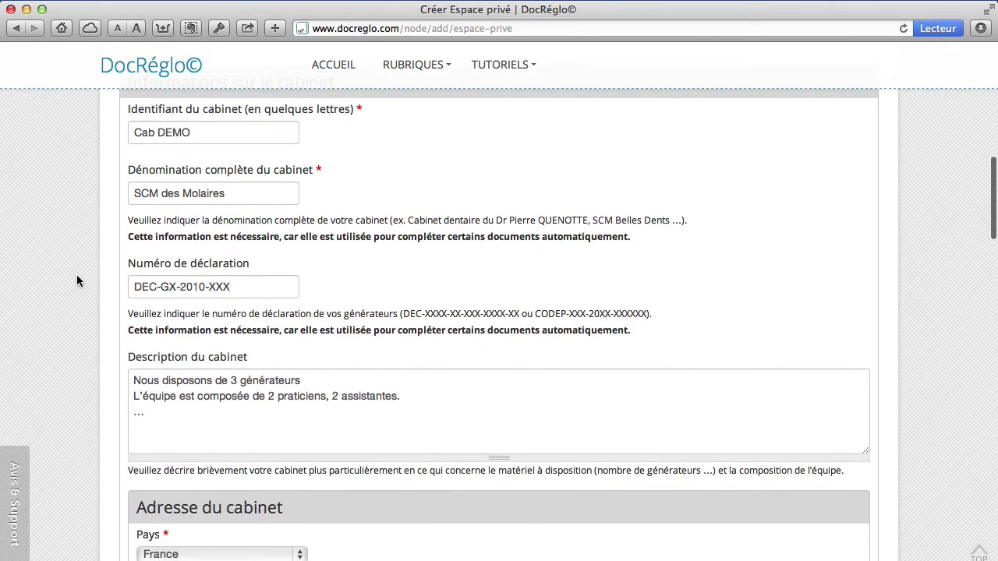
scroll(76, 277, "down", 1)
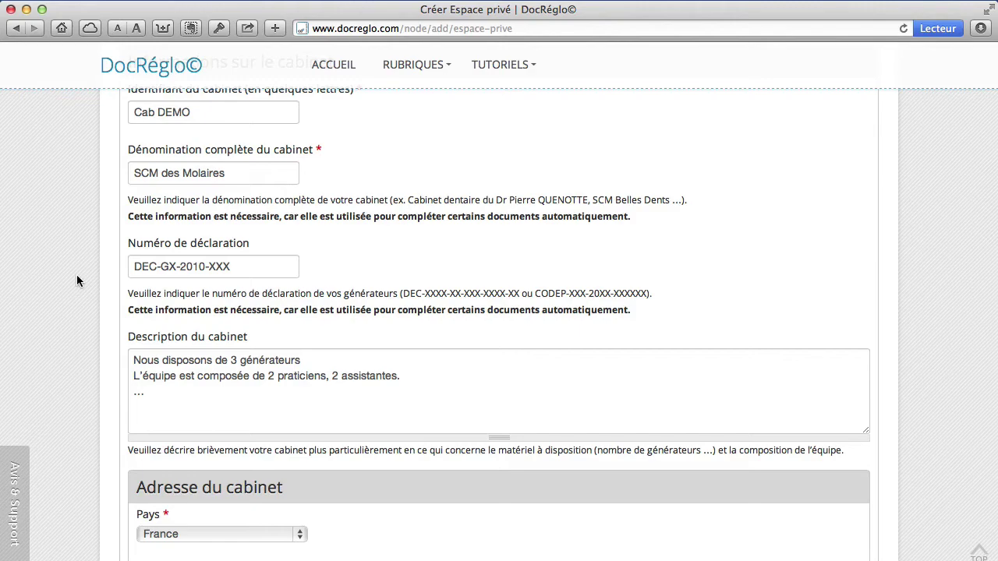
scroll(76, 277, "down", 10)
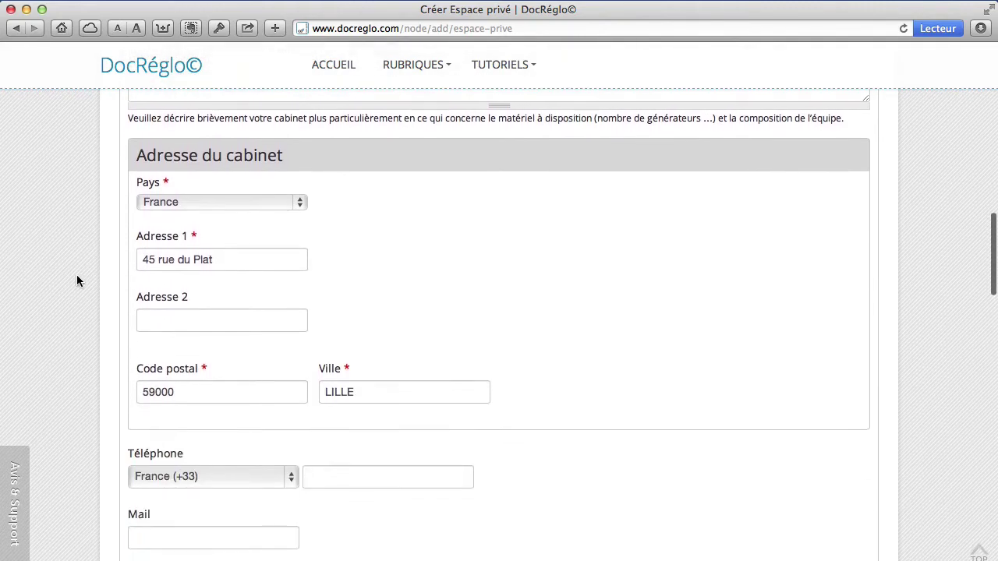
scroll(76, 280, "down", 4)
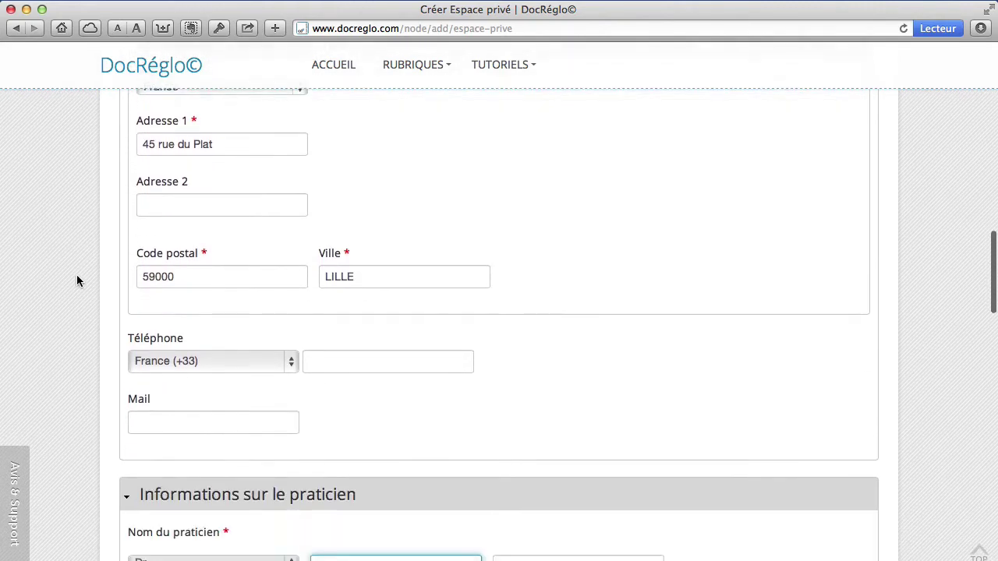
scroll(76, 280, "down", 6)
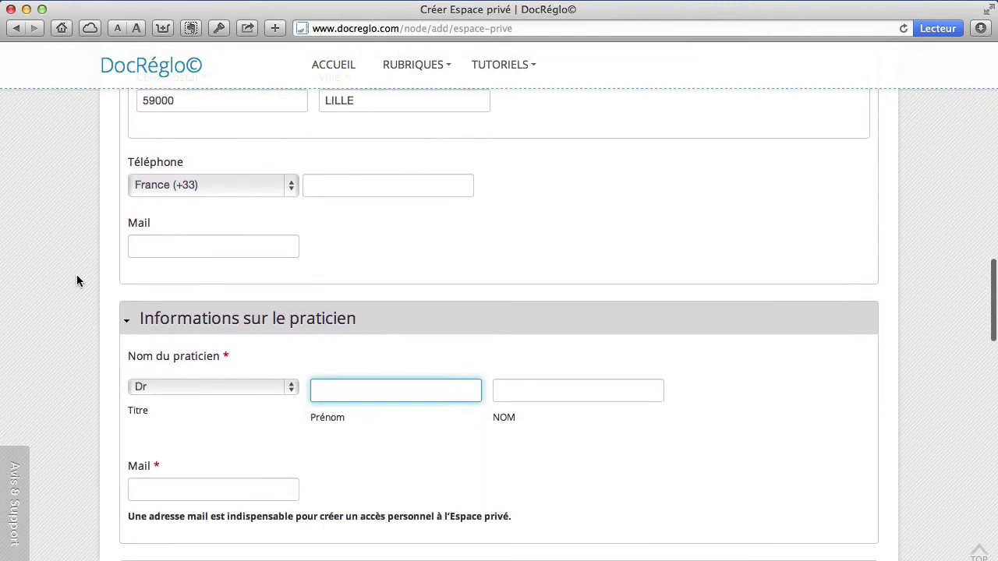
scroll(77, 281, "down", 4)
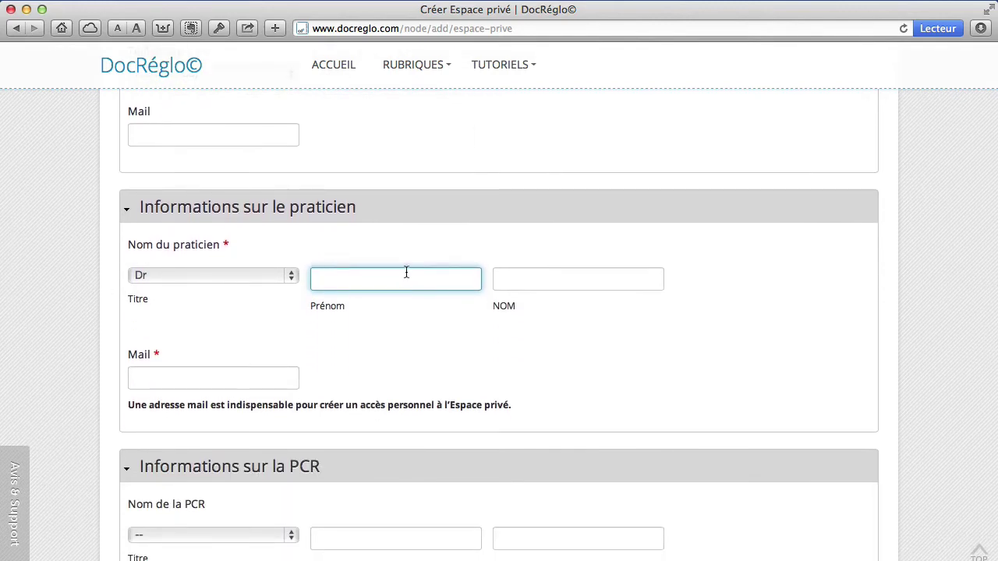
- Enter the practitioner's first name and surname
left_click(585, 280)
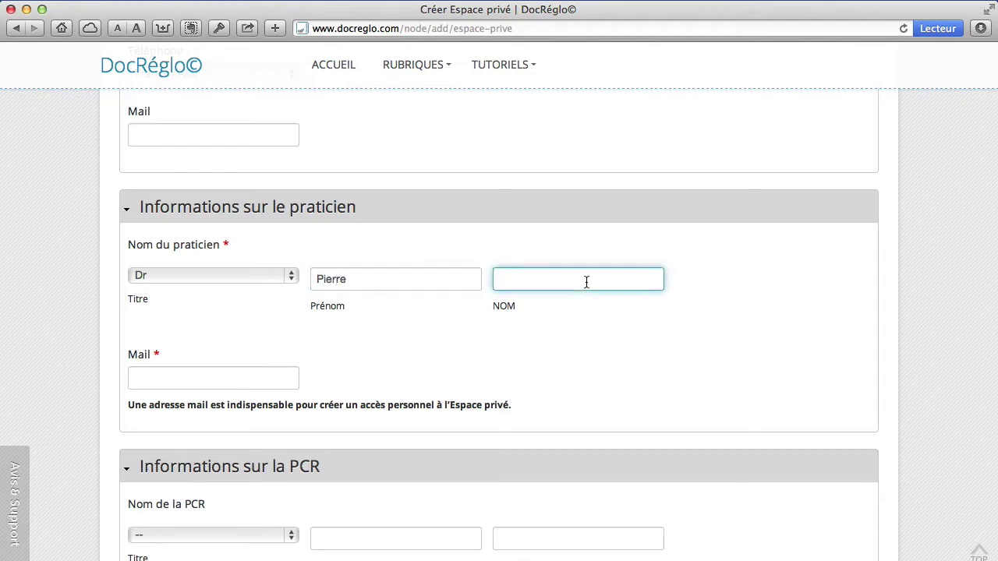
- Enter the practitioner's e-mail address in the Mail field
scroll(78, 293, "down", 2)
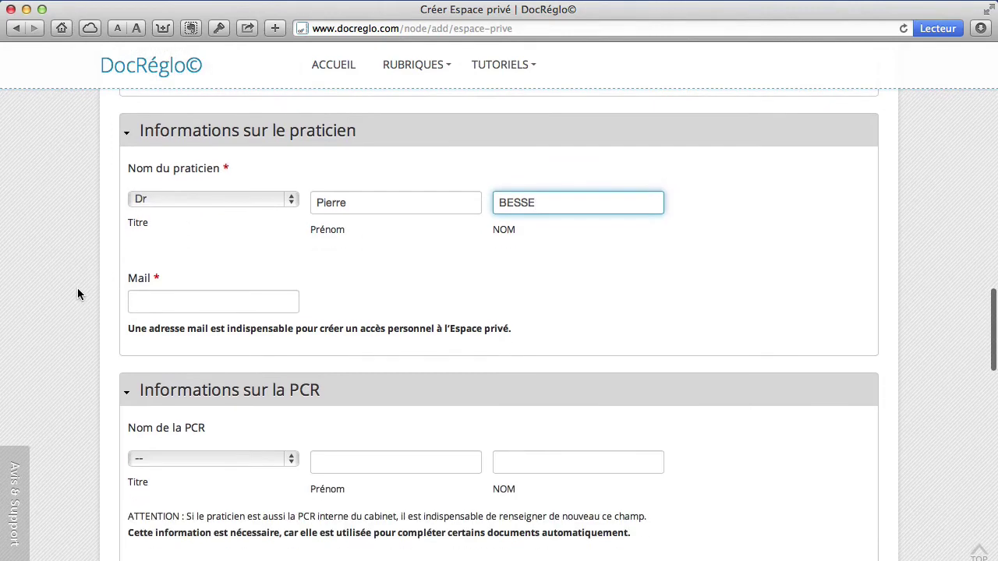
left_click(201, 304)
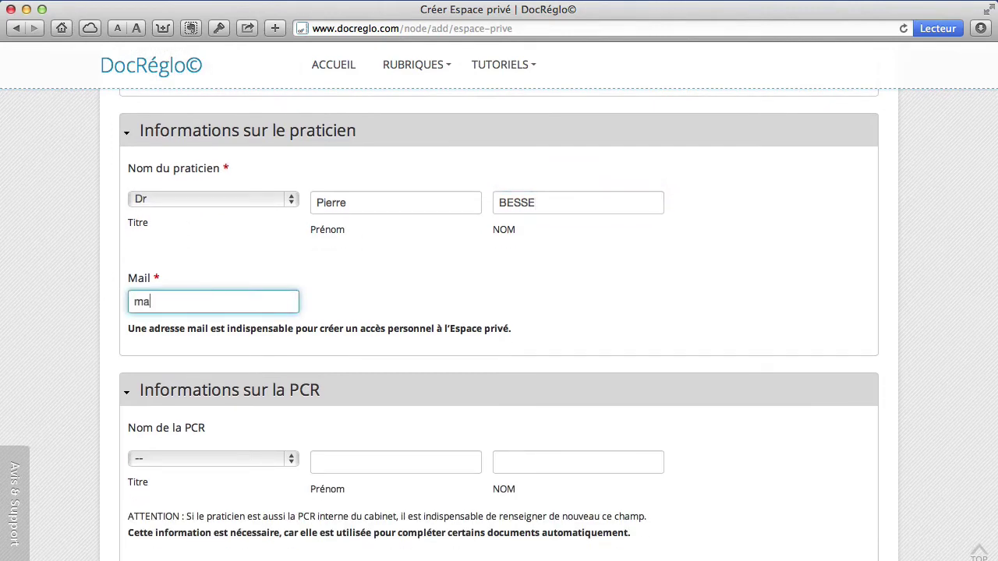
scroll(90, 331, "down", 2)
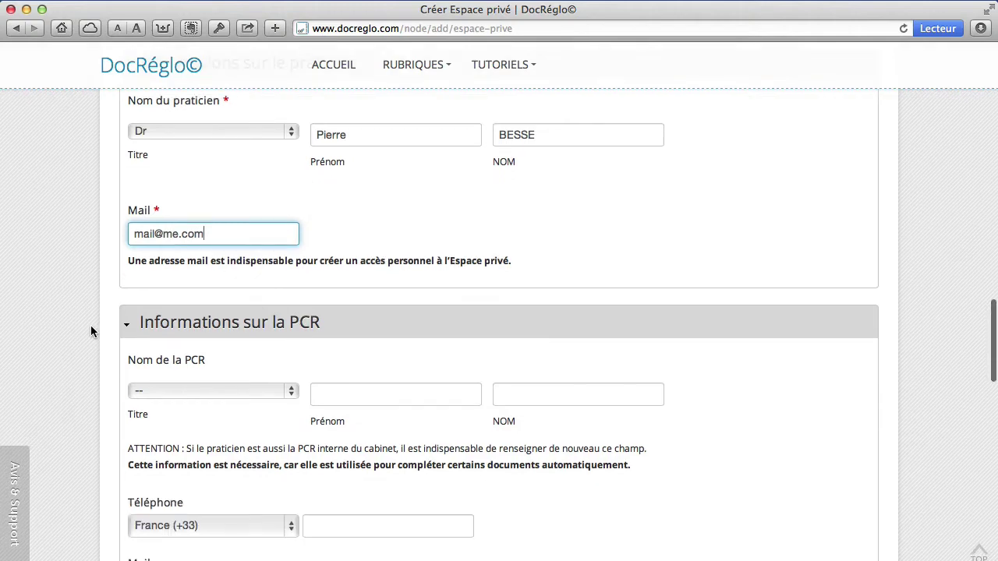
scroll(90, 332, "up", 2)
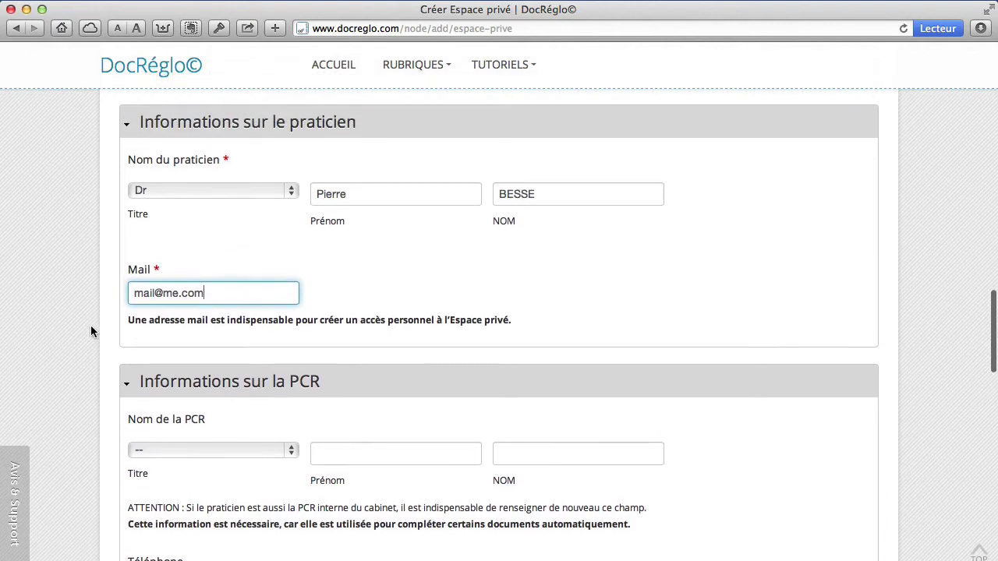
scroll(91, 327, "down", 1)
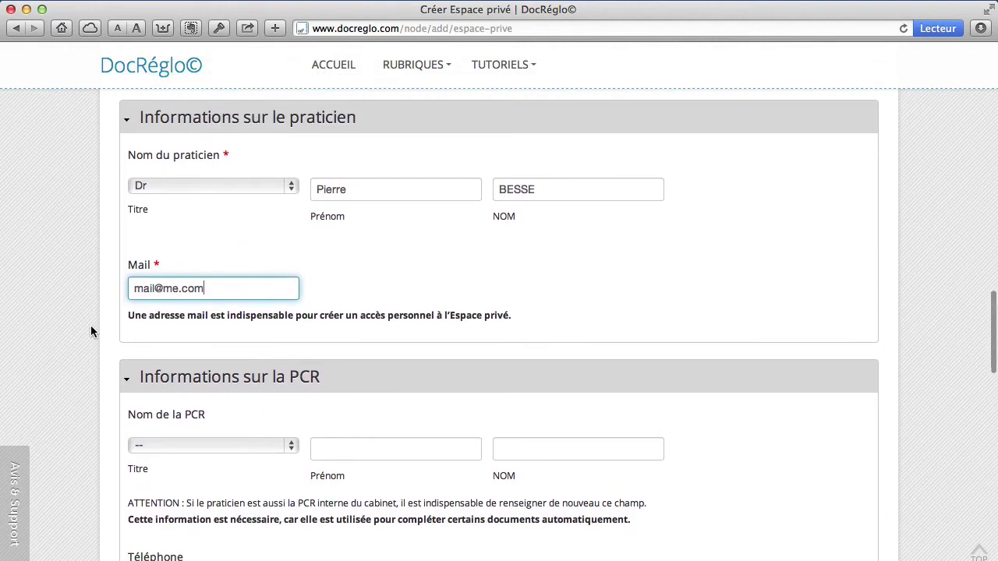
scroll(91, 332, "down", 4)
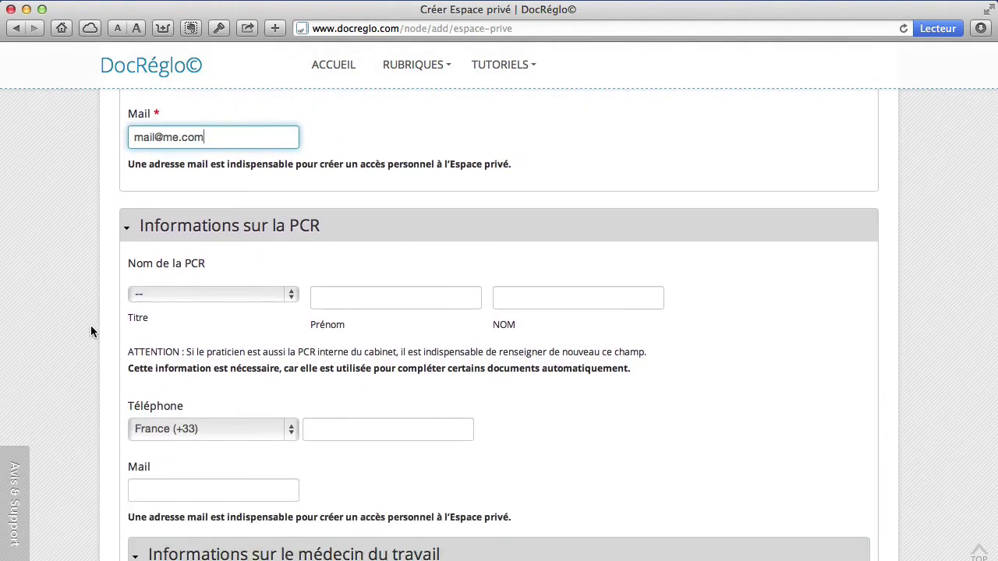
scroll(91, 331, "down", 1)
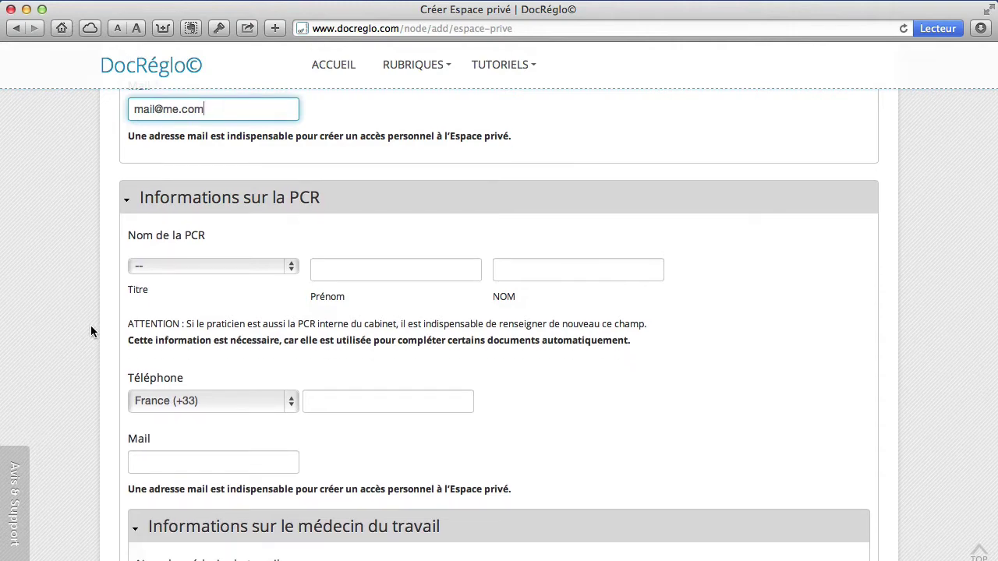
scroll(90, 332, "down", 11)
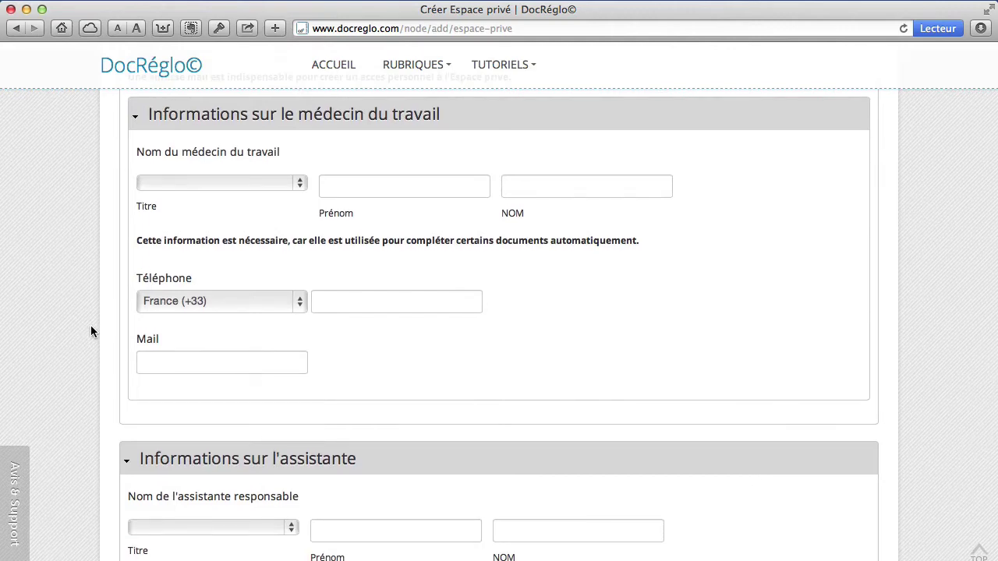
scroll(91, 331, "down", 6)
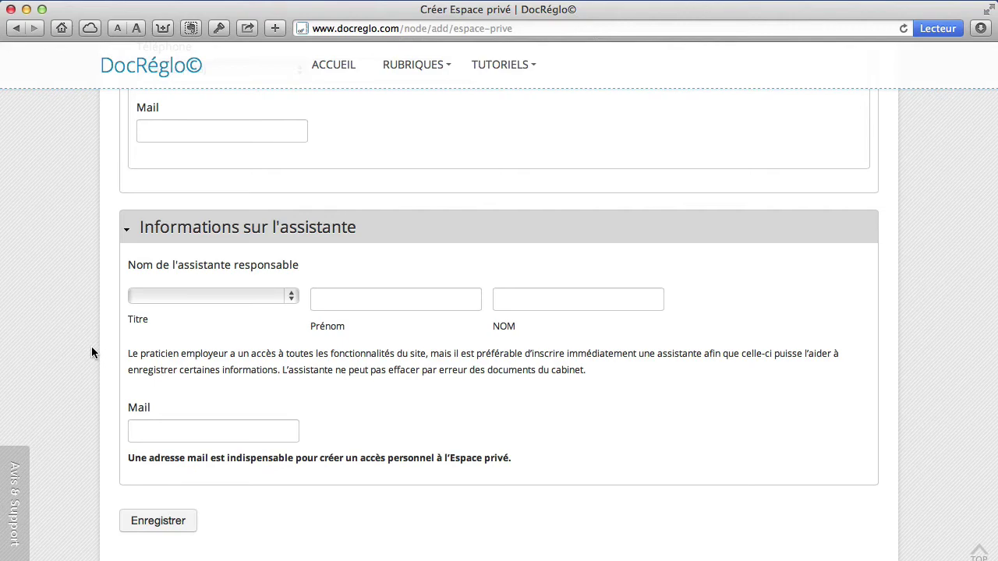
scroll(91, 353, "up", 10)
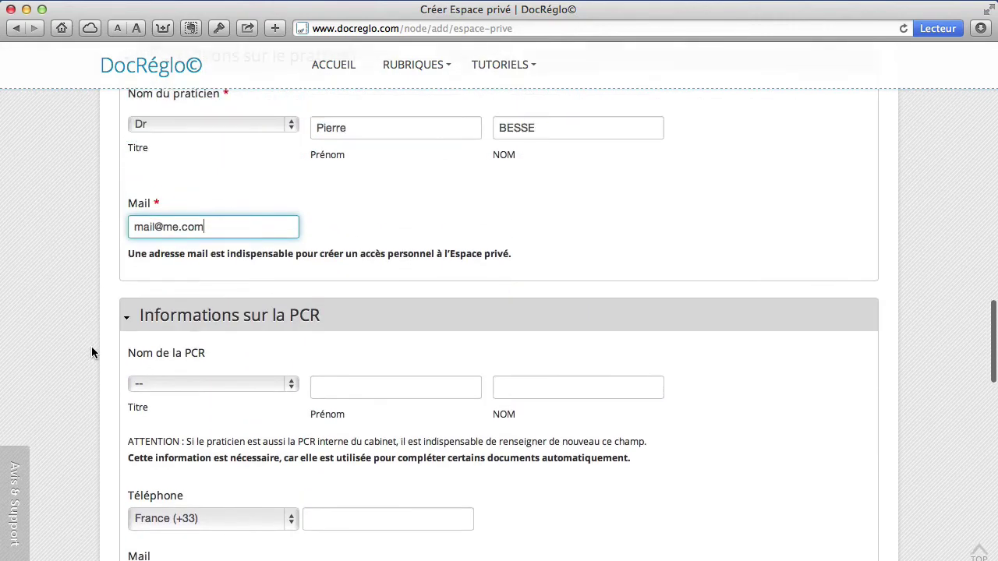
scroll(91, 352, "up", 3)
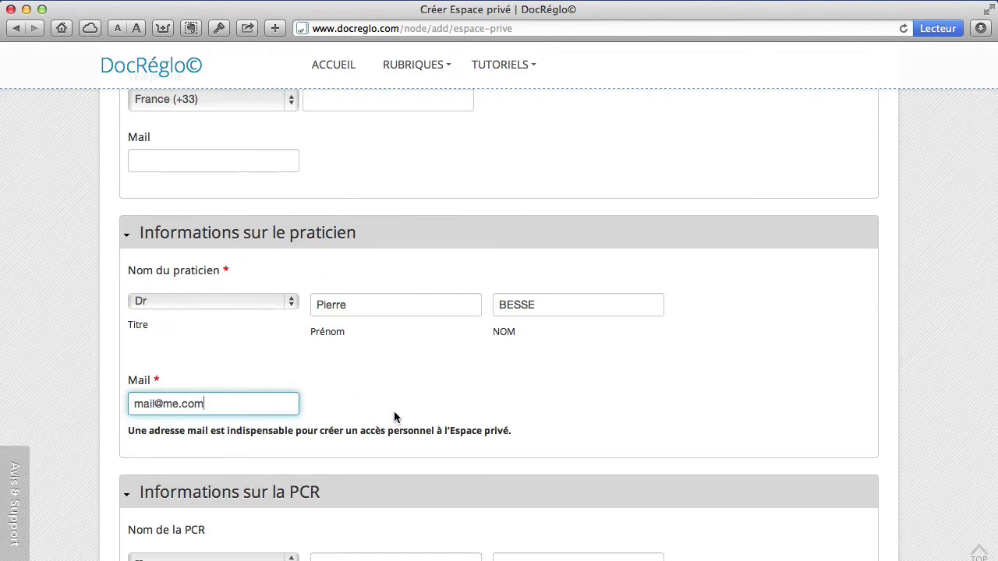
scroll(83, 403, "down", 5)
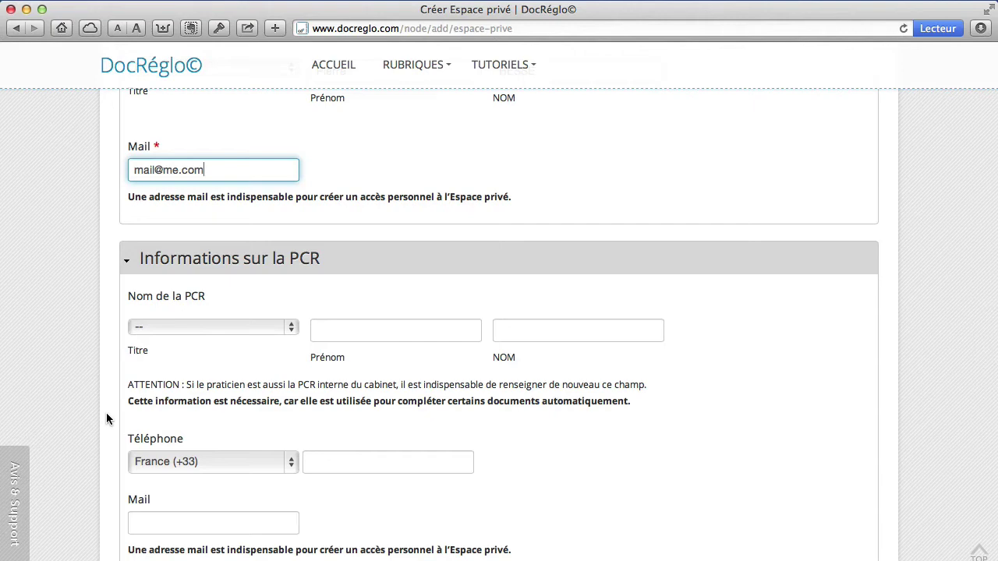
scroll(106, 419, "down", 1)
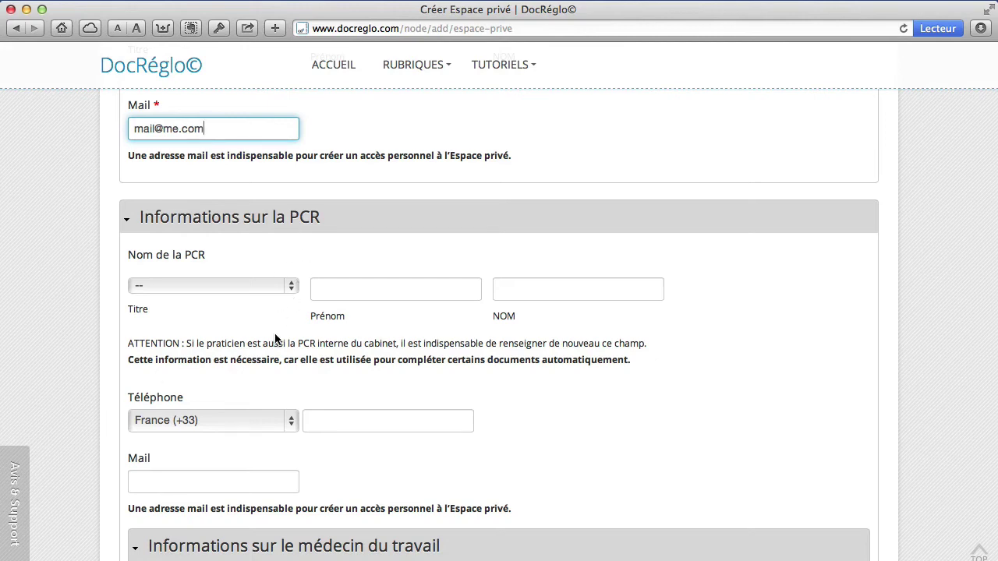
scroll(273, 340, "up", 2)
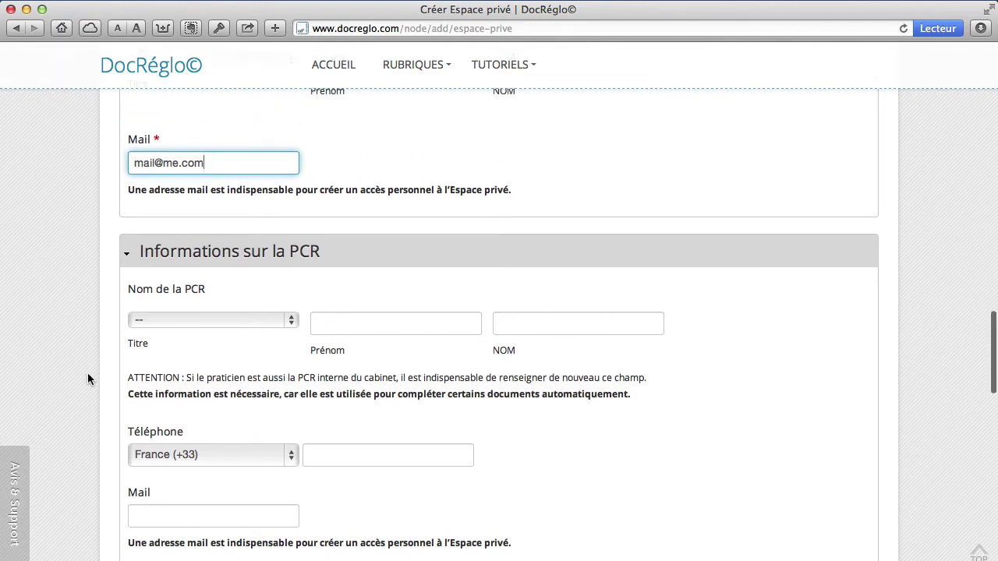
scroll(88, 373, "down", 10)
scroll(87, 373, "up", 1)
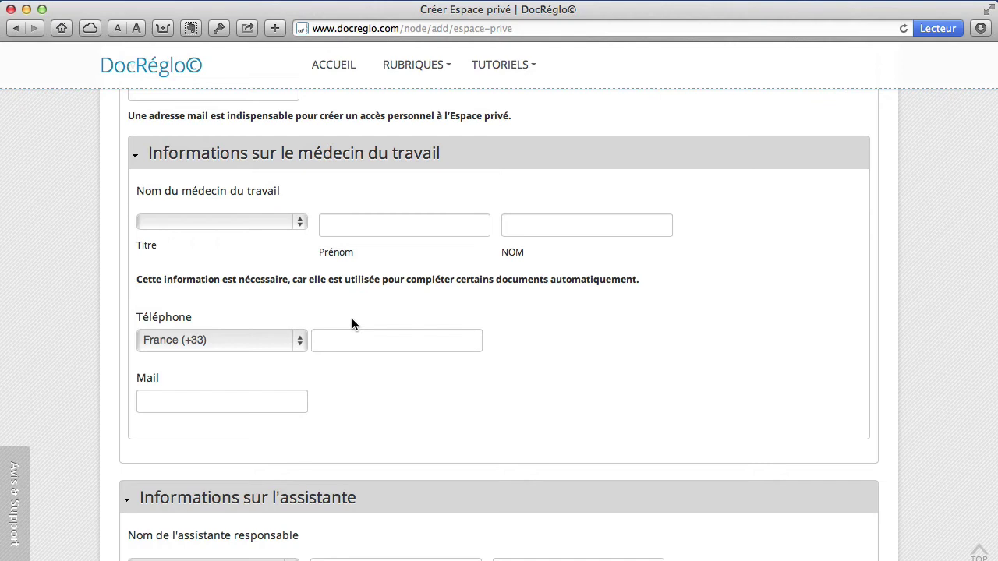
scroll(103, 352, "down", 6)
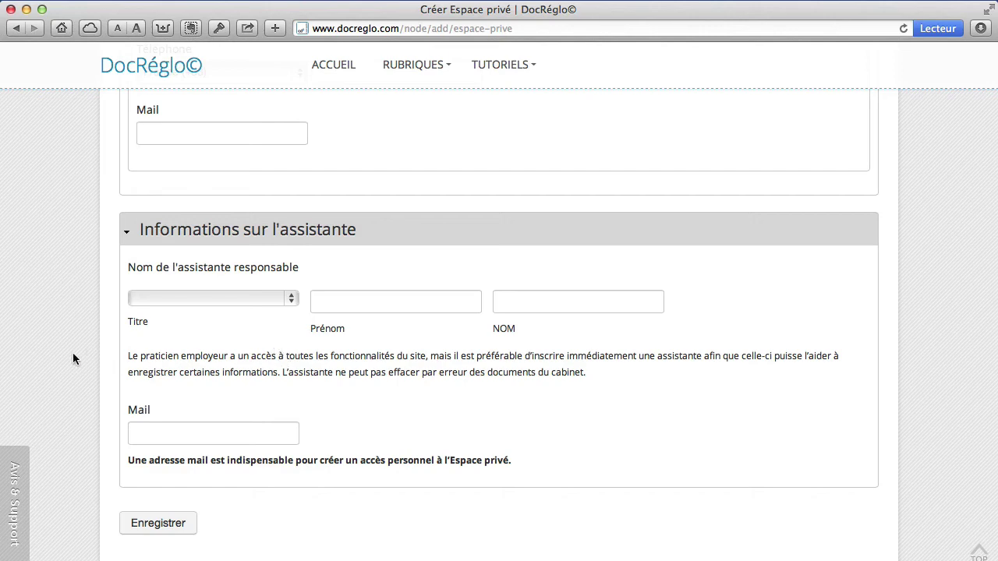
- Scroll to the bottom and save the Espace privé form with Enregistrer
scroll(73, 358, "down", 2)
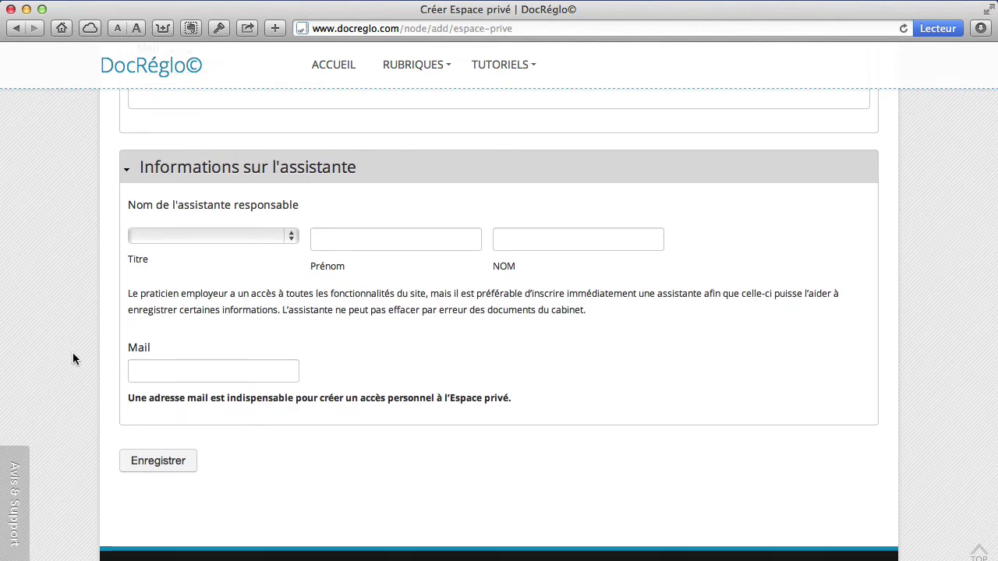
scroll(73, 355, "down", 1)
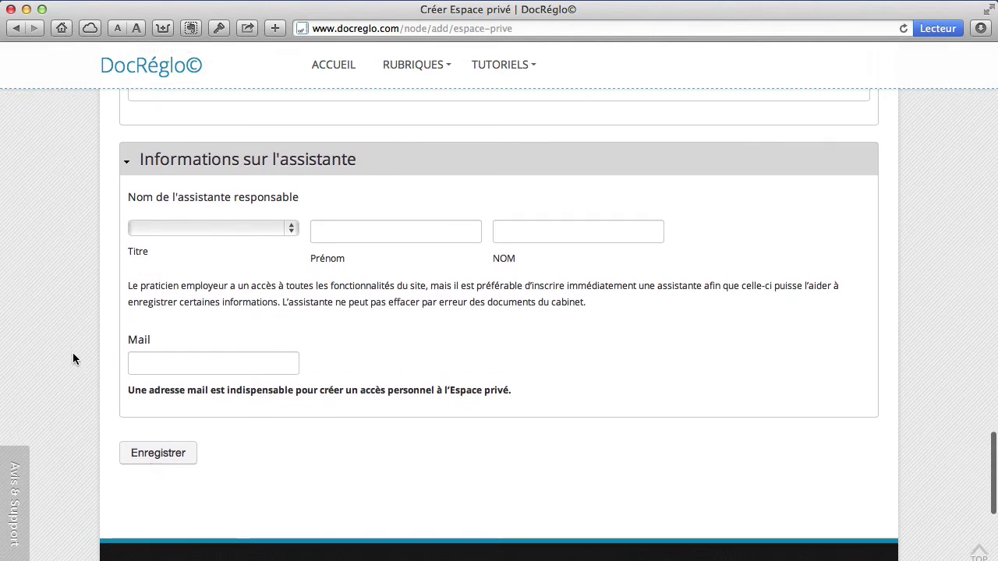
left_click(172, 463)
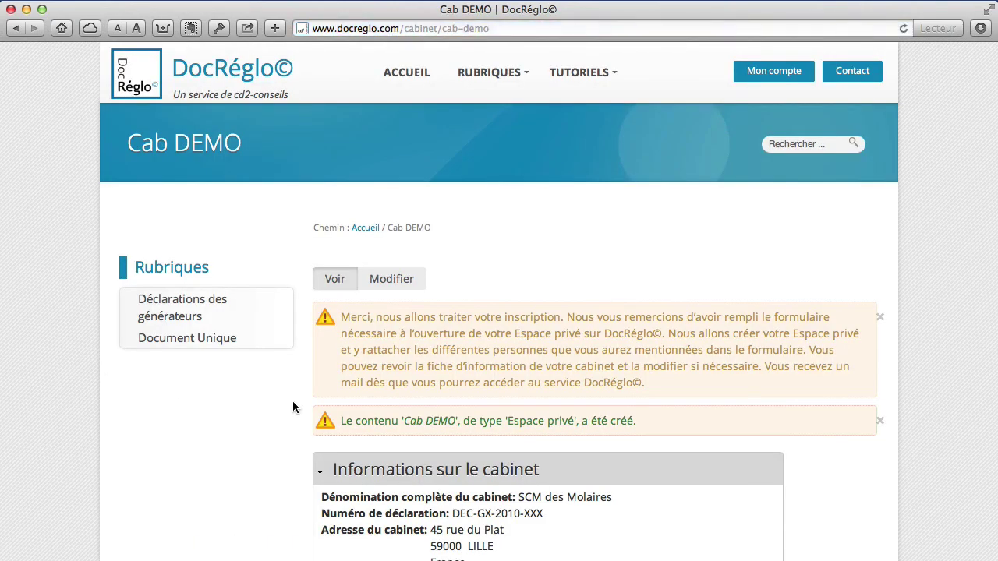
- Scroll through the Cab DEMO page reviewing the confirmation, cabinet and practitioner sections
scroll(293, 406, "down", 2)
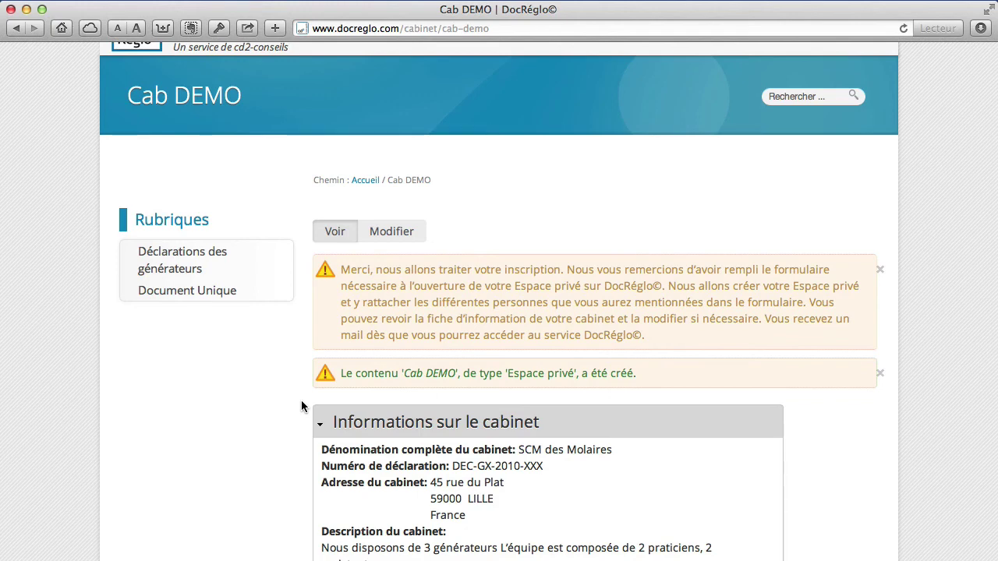
scroll(301, 406, "down", 2)
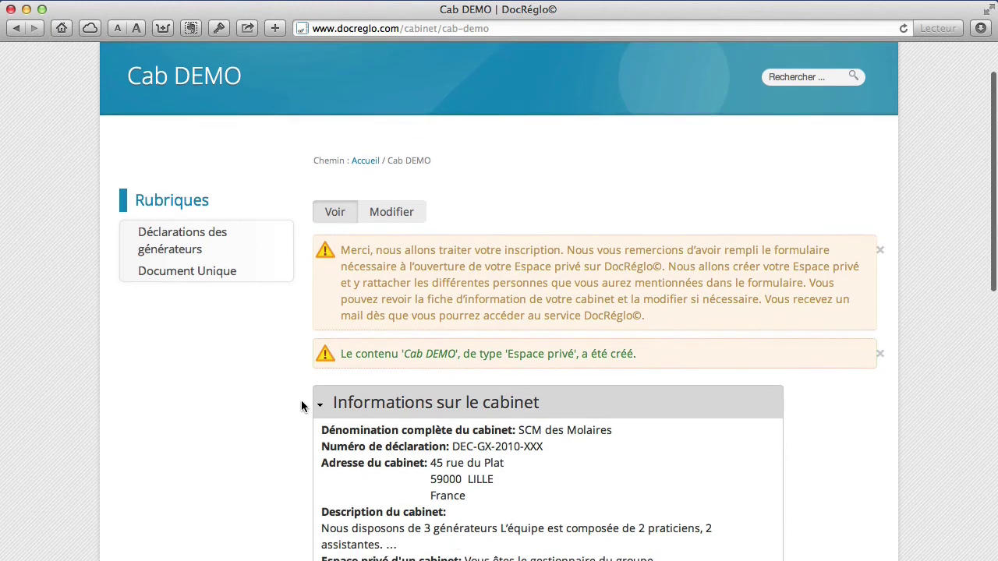
scroll(301, 405, "up", 4)
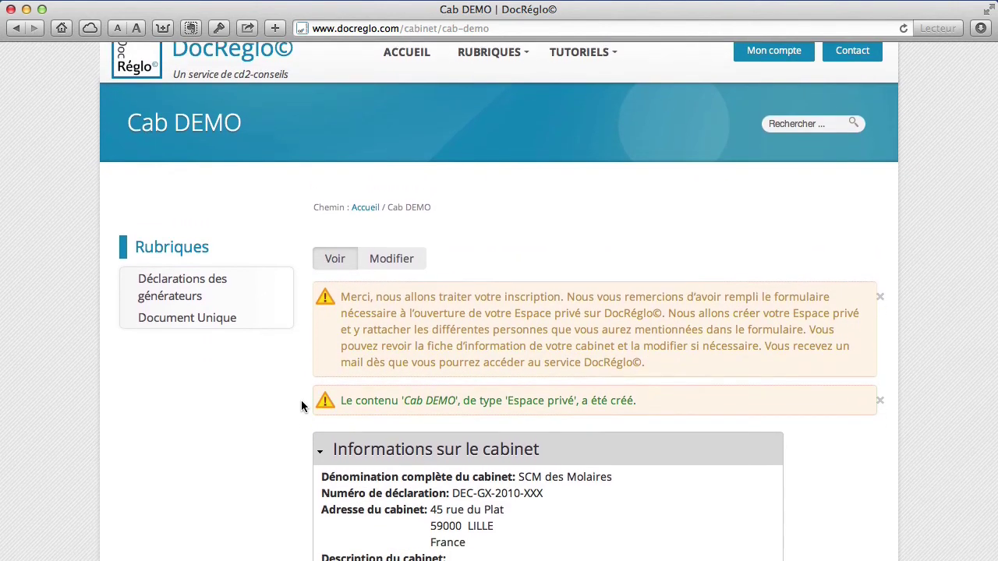
scroll(303, 405, "up", 1)
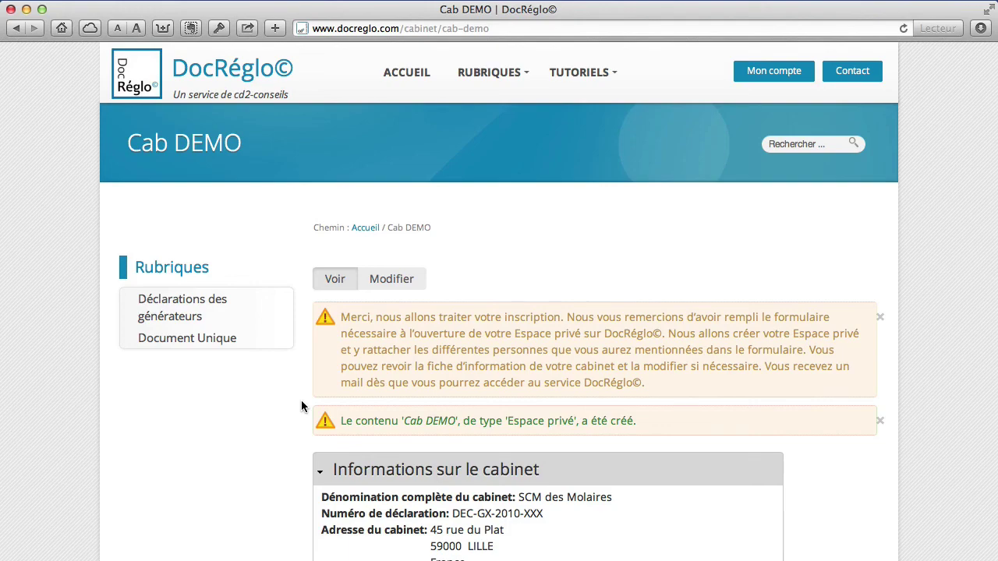
scroll(301, 400, "down", 5)
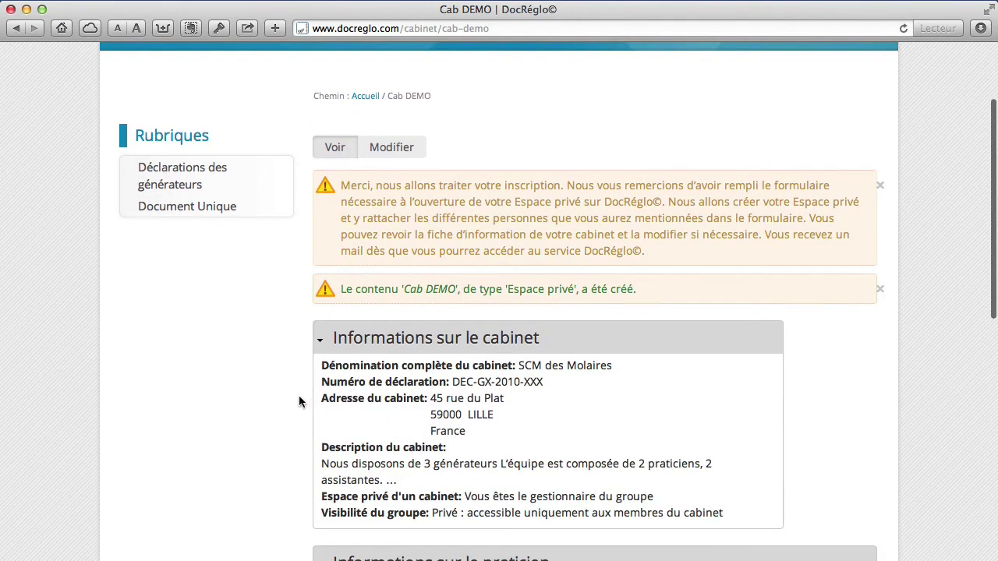
scroll(301, 401, "down", 5)
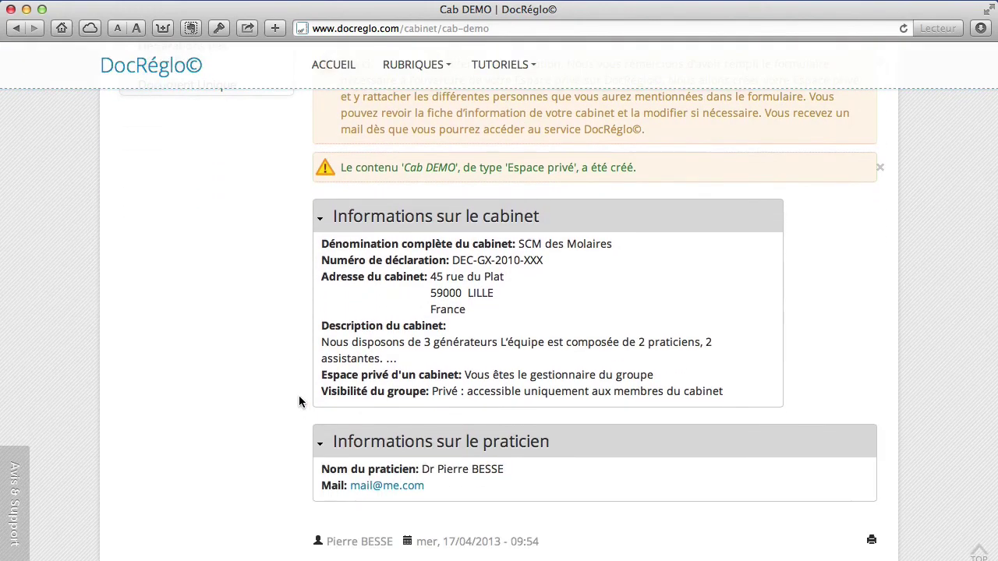
scroll(301, 400, "up", 2)
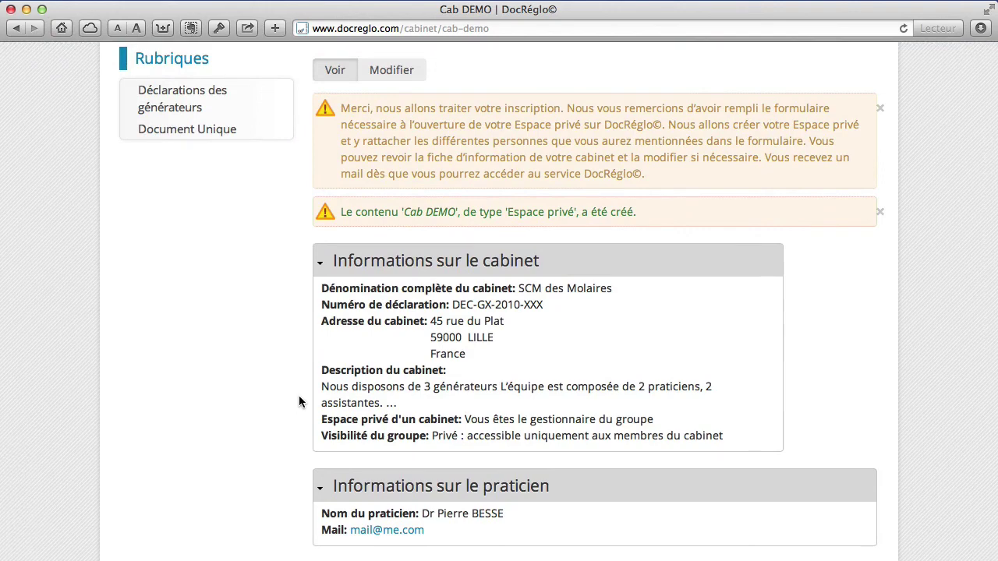